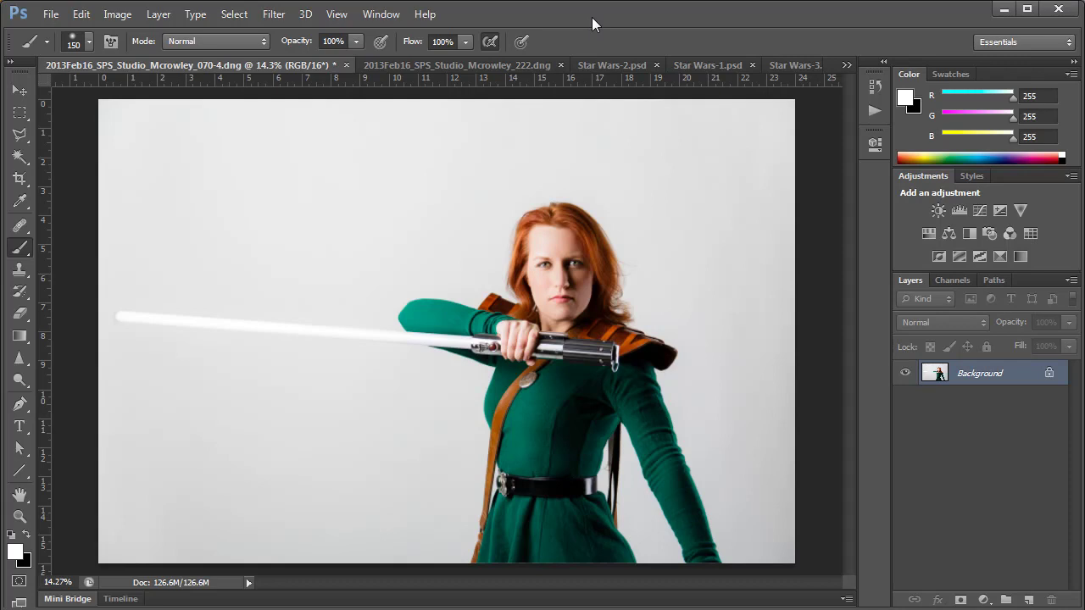
# Start a Pen tool path at the hilt, following the blade's upper edge and curving around its rounded tip.
pyautogui.click(19, 407)
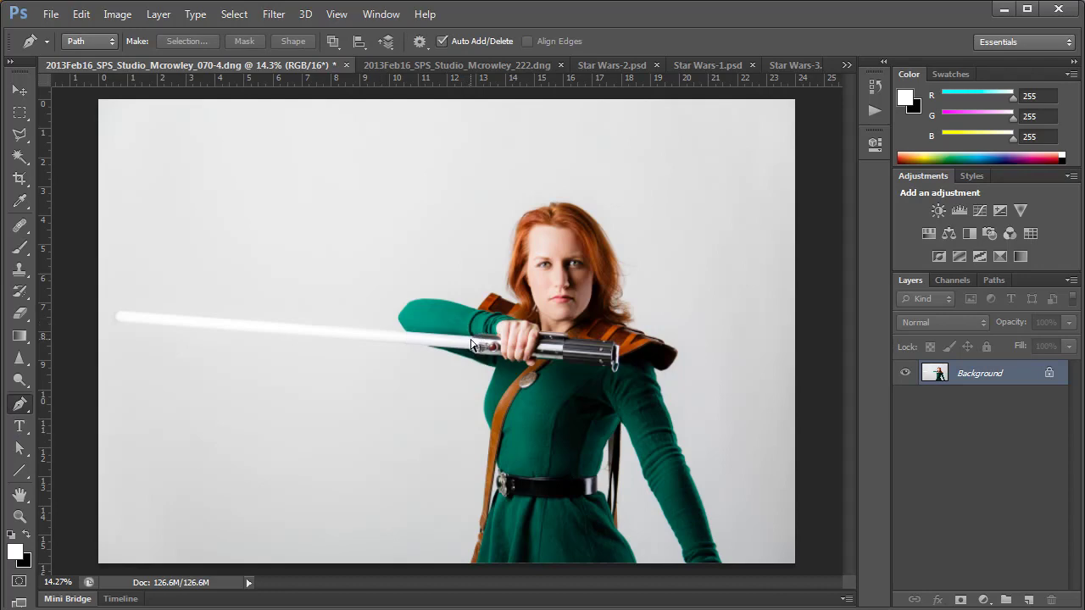
pyautogui.scroll(6, 471, 344)
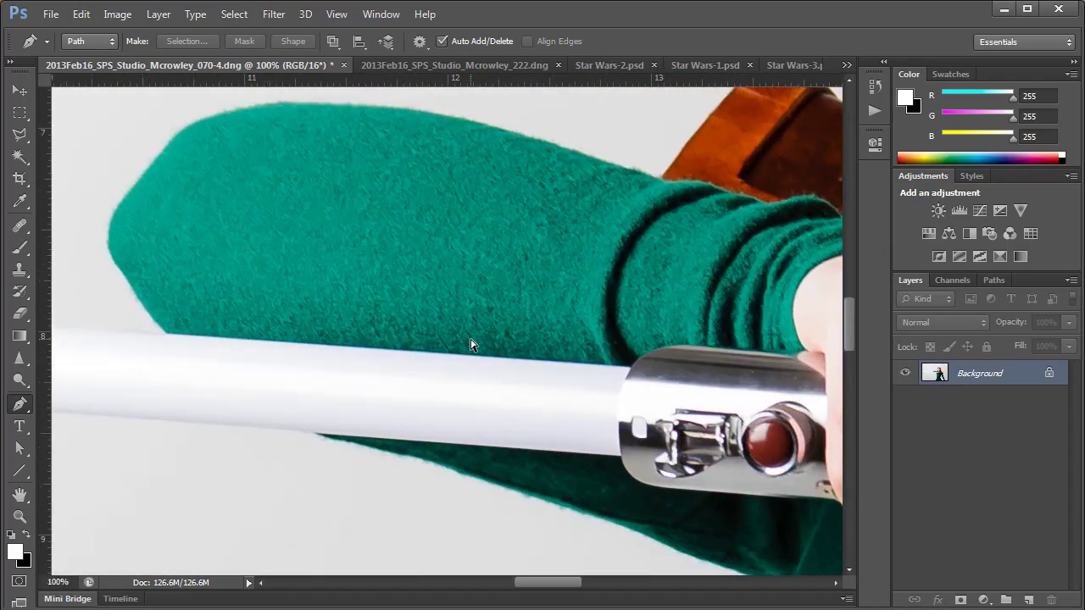
pyautogui.moveTo(610, 354); pyautogui.dragTo(557, 322)
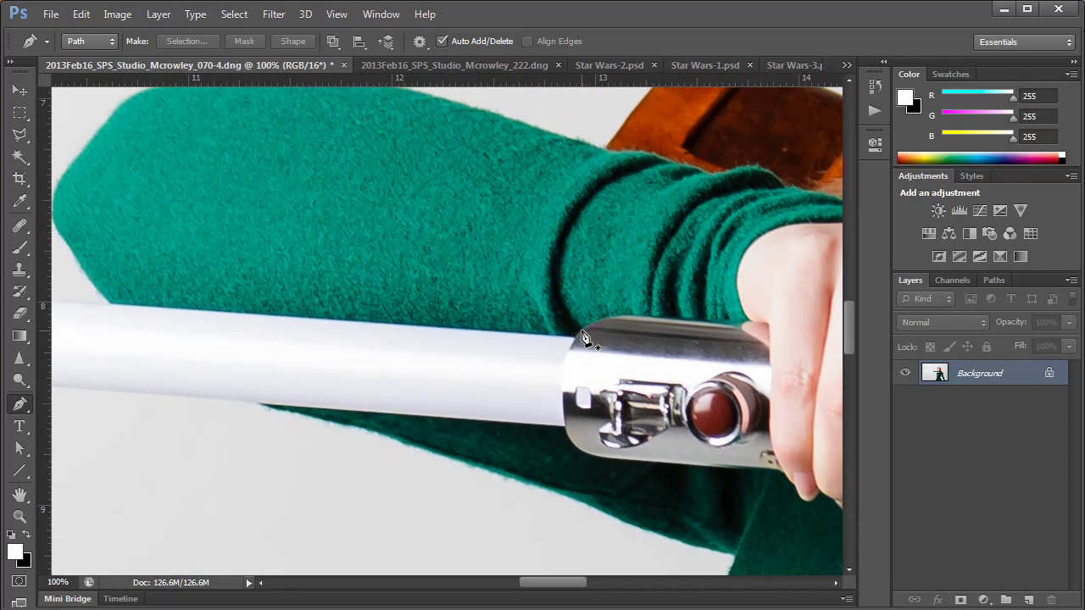
pyautogui.click(583, 334)
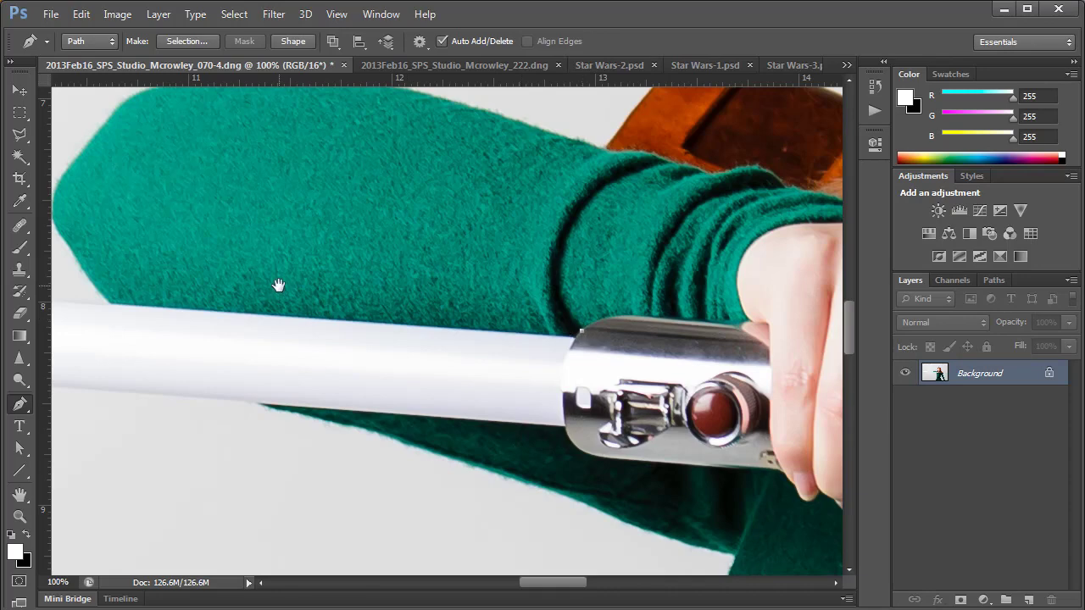
pyautogui.moveTo(414, 287); pyautogui.dragTo(627, 286)
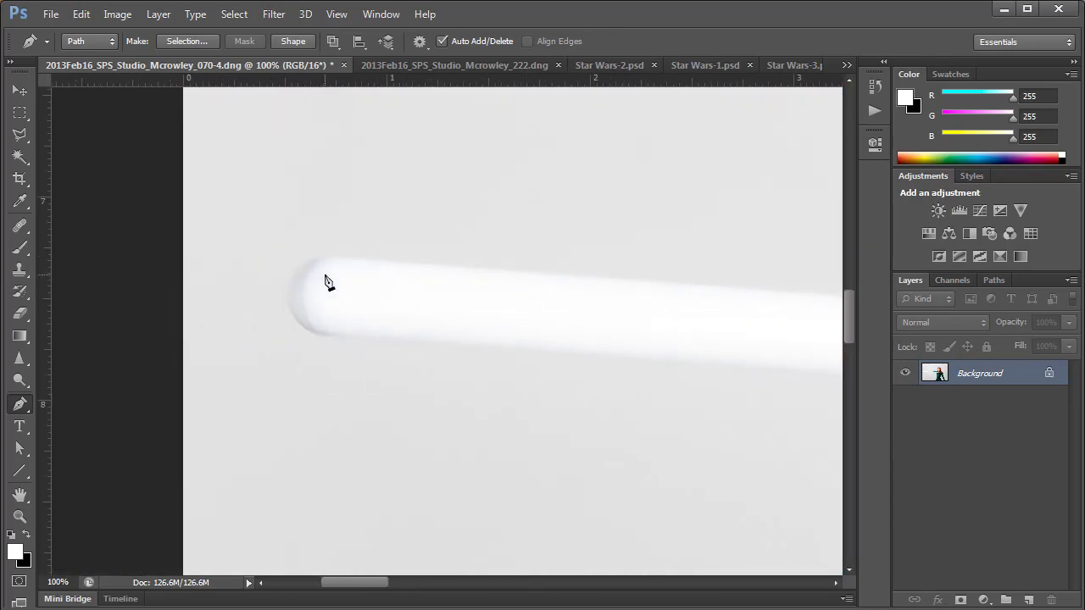
pyautogui.click(324, 257)
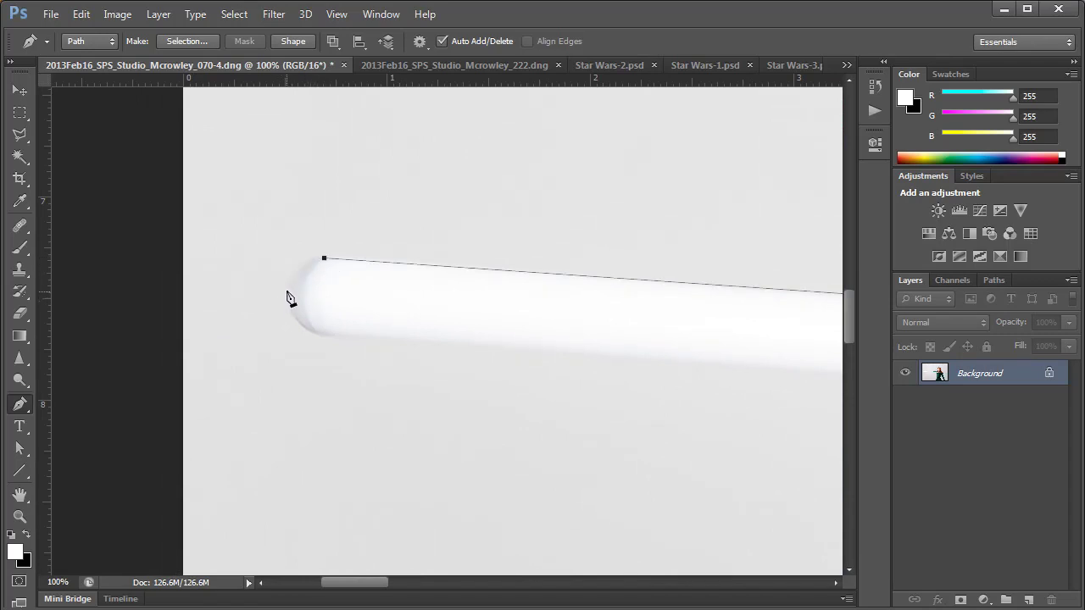
pyautogui.moveTo(289, 289); pyautogui.dragTo(283, 321)
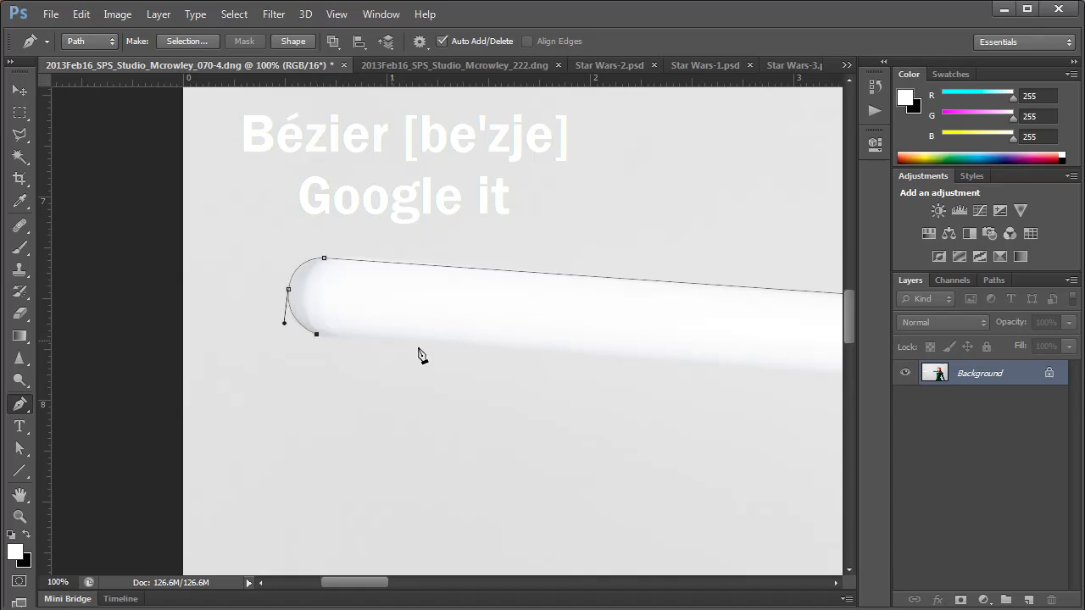
# Continue the path along the blade's lower edge and close it with a curve where the blade meets the hilt.
pyautogui.moveTo(771, 438); pyautogui.dragTo(308, 395)
pyautogui.moveTo(630, 387); pyautogui.dragTo(418, 368)
pyautogui.moveTo(678, 363); pyautogui.dragTo(634, 369)
pyautogui.click(631, 362)
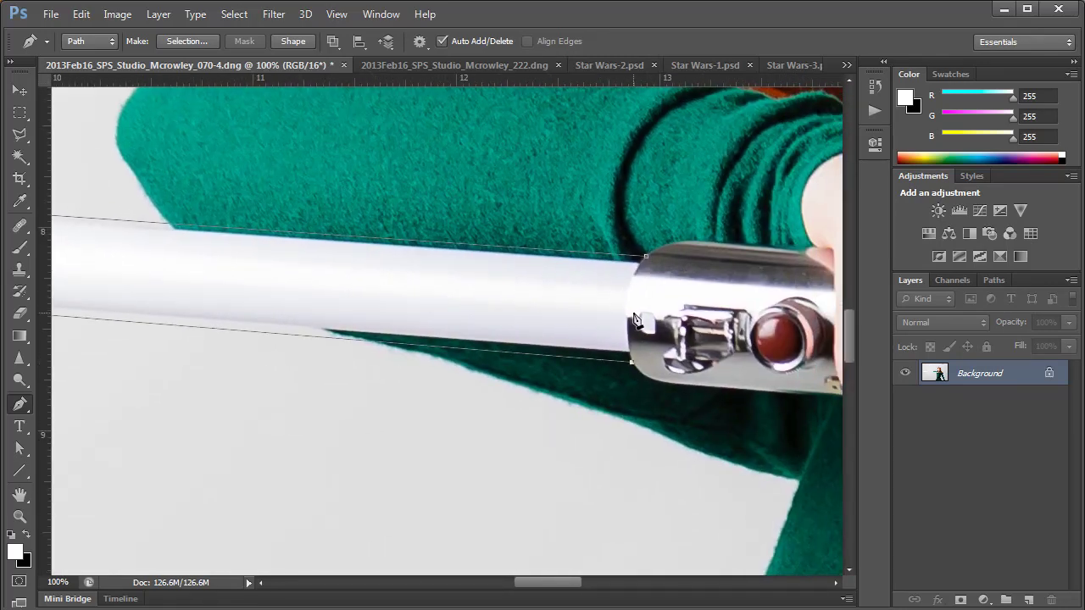
pyautogui.moveTo(627, 300); pyautogui.dragTo(633, 280)
pyautogui.click(645, 256)
# Fine-tune the path's curve points at the hilt end and at the blade tip with the Direct Selection tool.
pyautogui.click(22, 454)
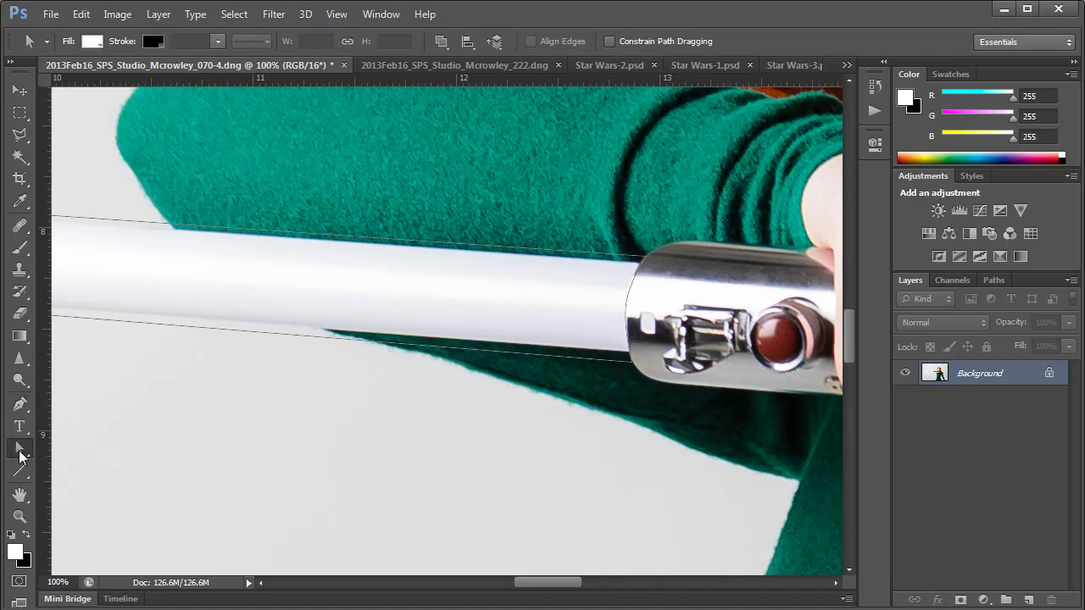
pyautogui.click(626, 300)
pyautogui.moveTo(627, 300); pyautogui.dragTo(626, 298)
pyautogui.hscroll(-5, 525, 351)
pyautogui.hscroll(-10, 258, 249)
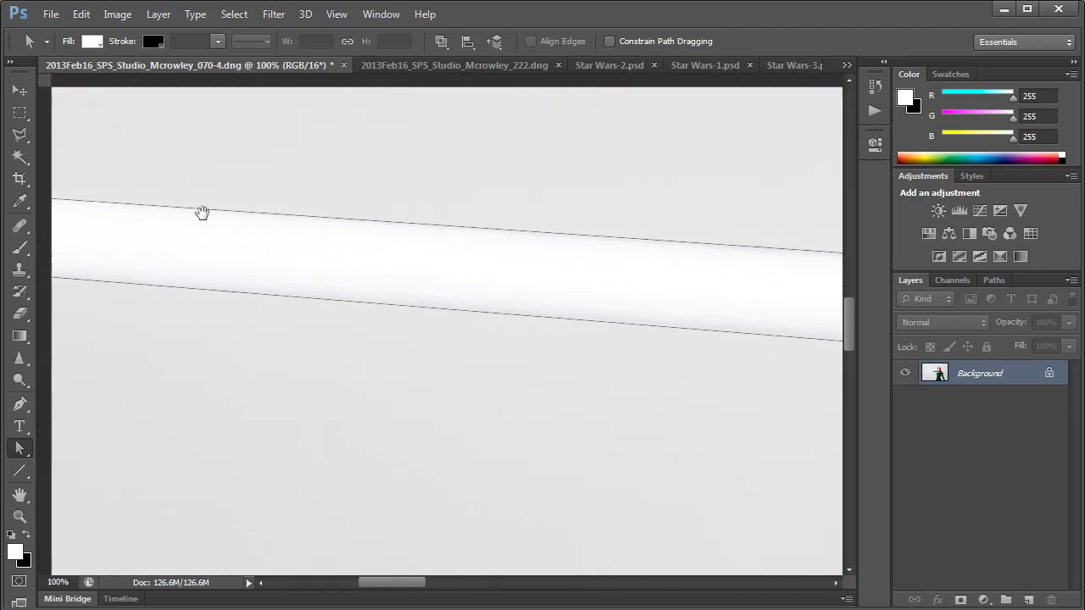
pyautogui.click(412, 278)
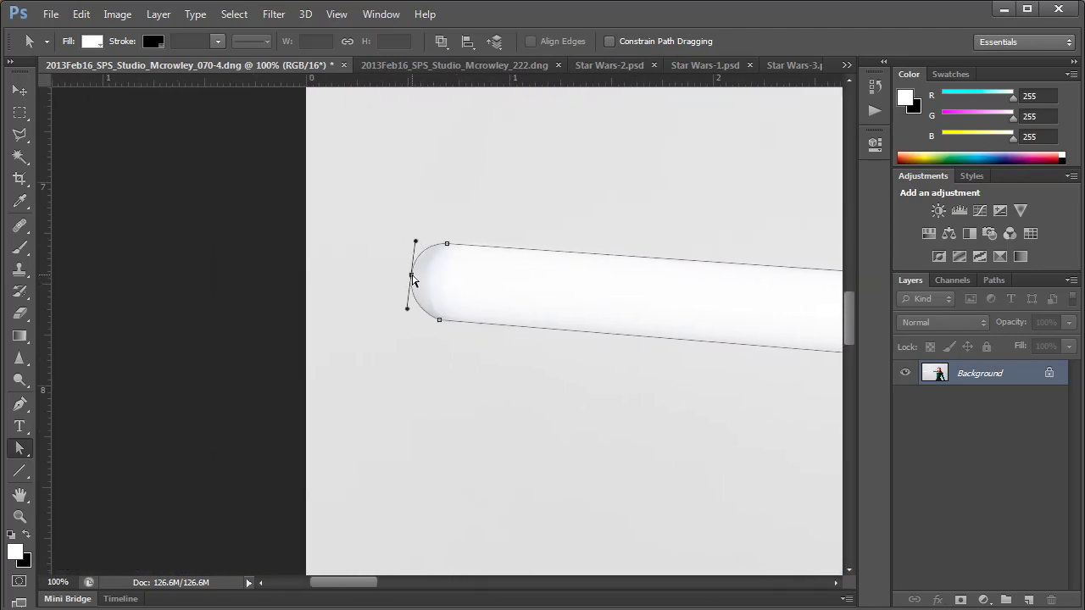
pyautogui.moveTo(411, 279); pyautogui.dragTo(414, 278)
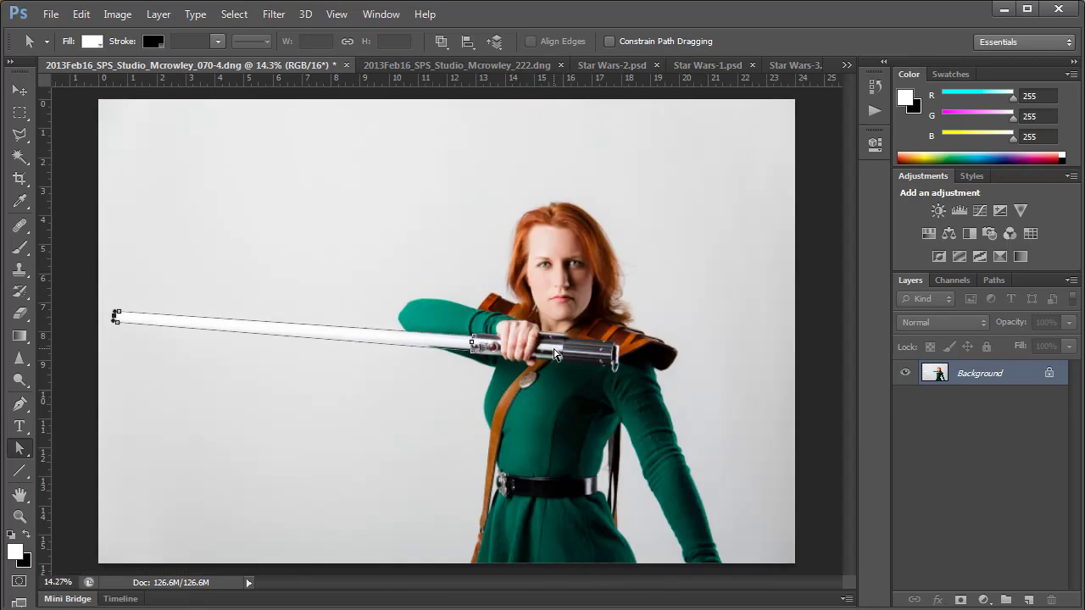
# Load the blade's work path as a selection.
pyautogui.hotkey('ctrl', '0')
pyautogui.click(993, 280)
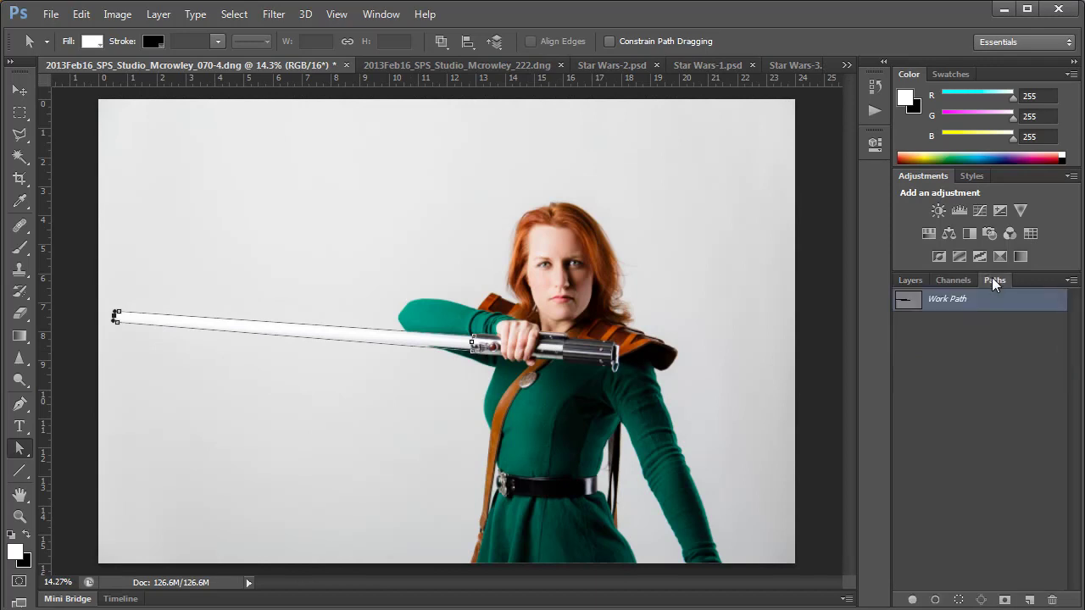
pyautogui.click(959, 600)
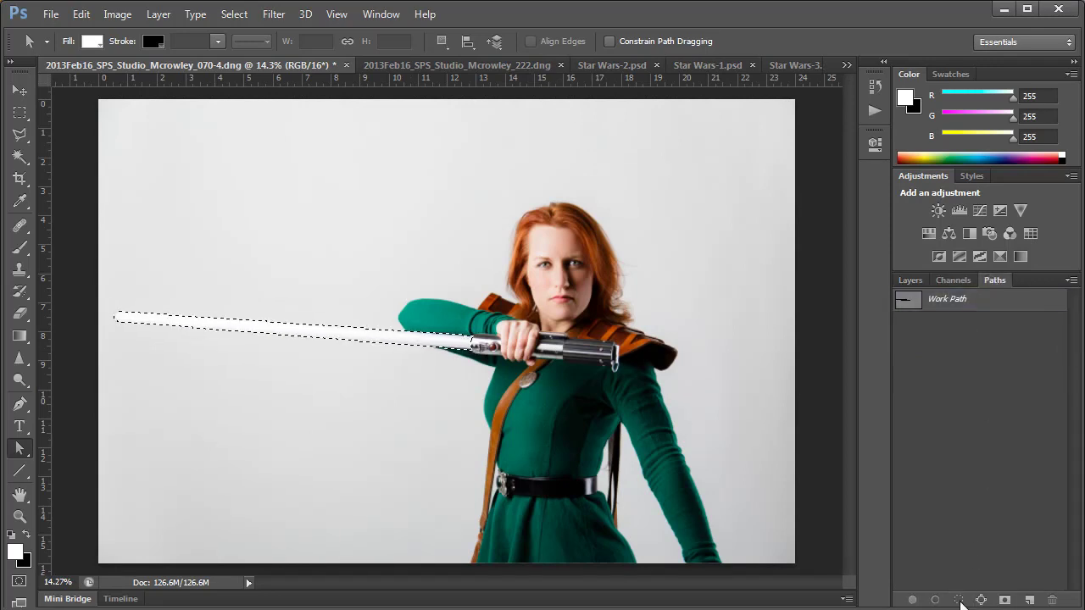
# Fill the blade selection with the white foreground colour on a new layer and deselect it.
pyautogui.click(913, 282)
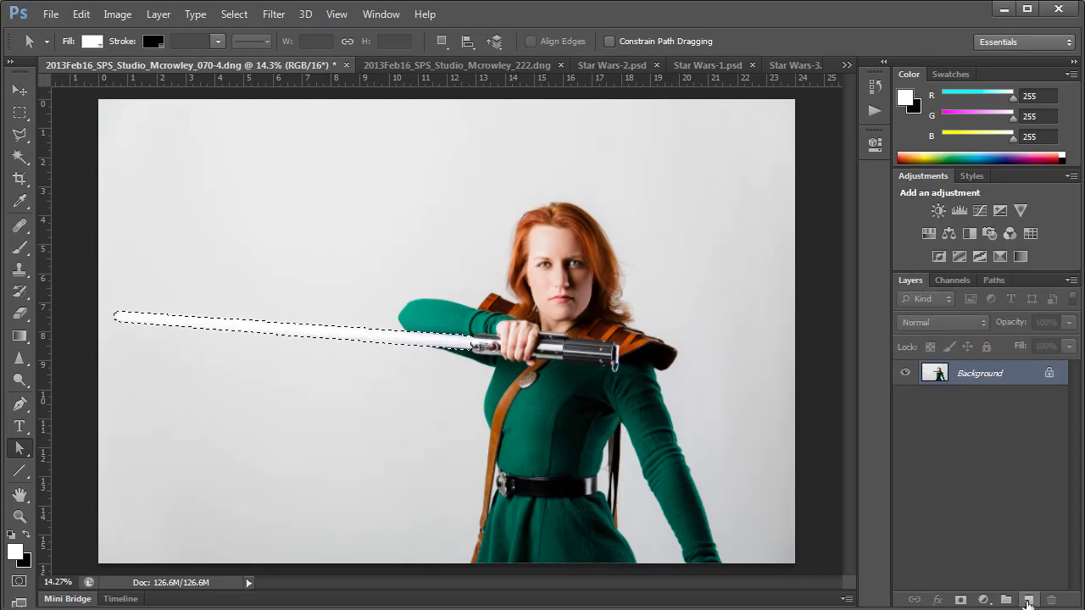
pyautogui.click(1027, 600)
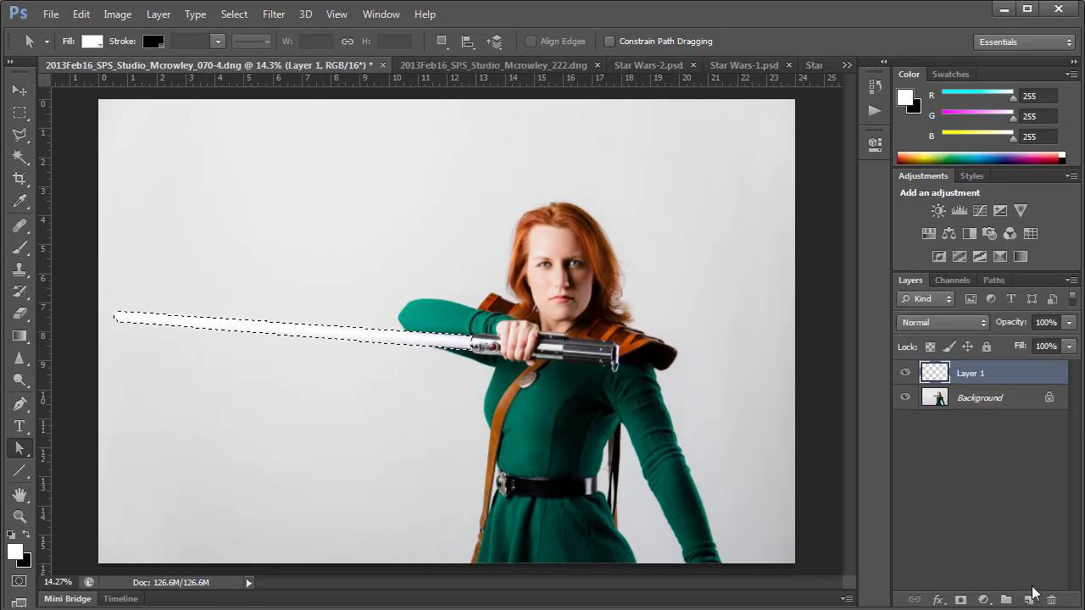
pyautogui.hotkey('alt', 'BackSpace')
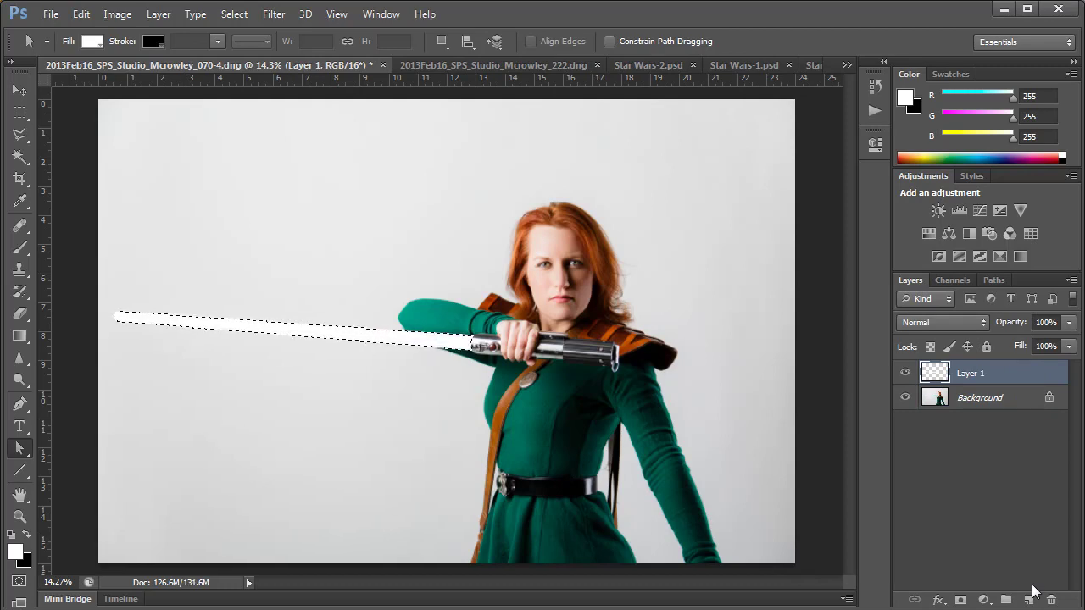
pyautogui.hotkey('ctrl', 'd')
# Add an Outer Glow to the blade layer with Normal blend mode and glow colour #3399ff.
pyautogui.click(937, 600)
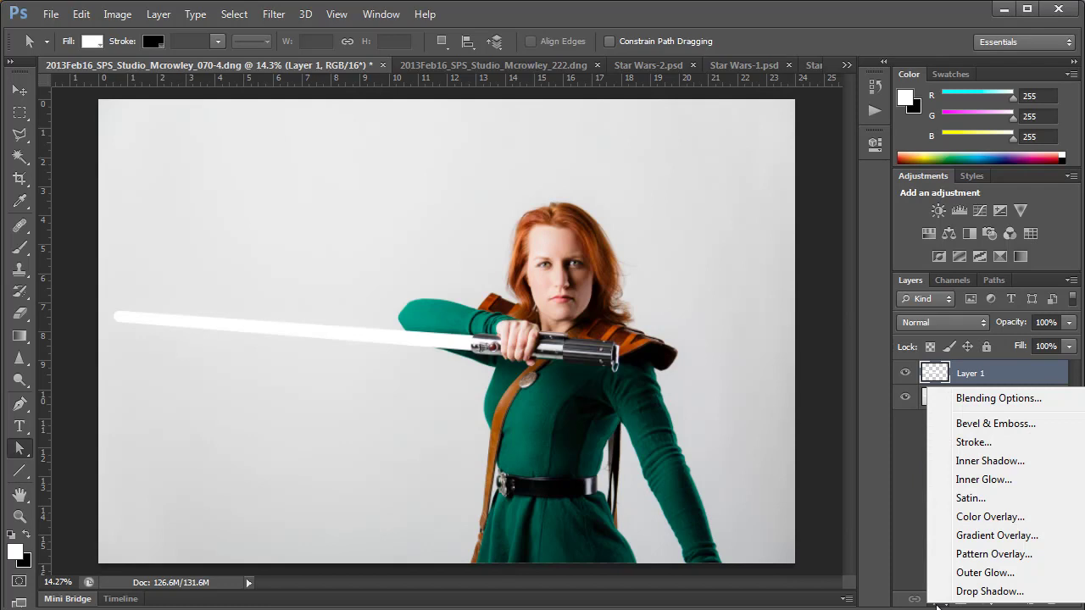
pyautogui.click(972, 574)
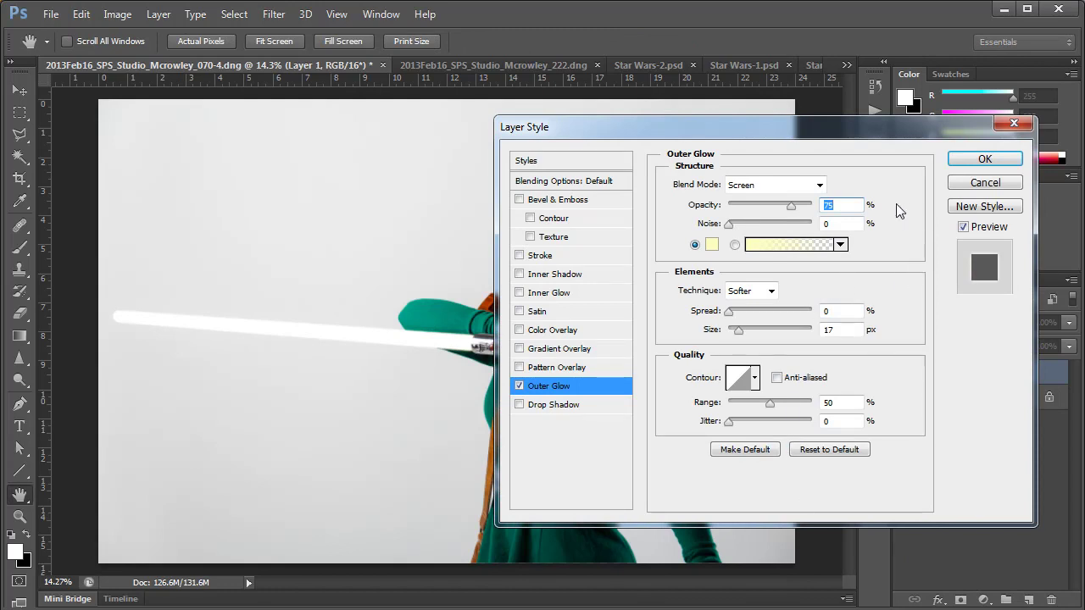
pyautogui.click(818, 185)
pyautogui.click(751, 206)
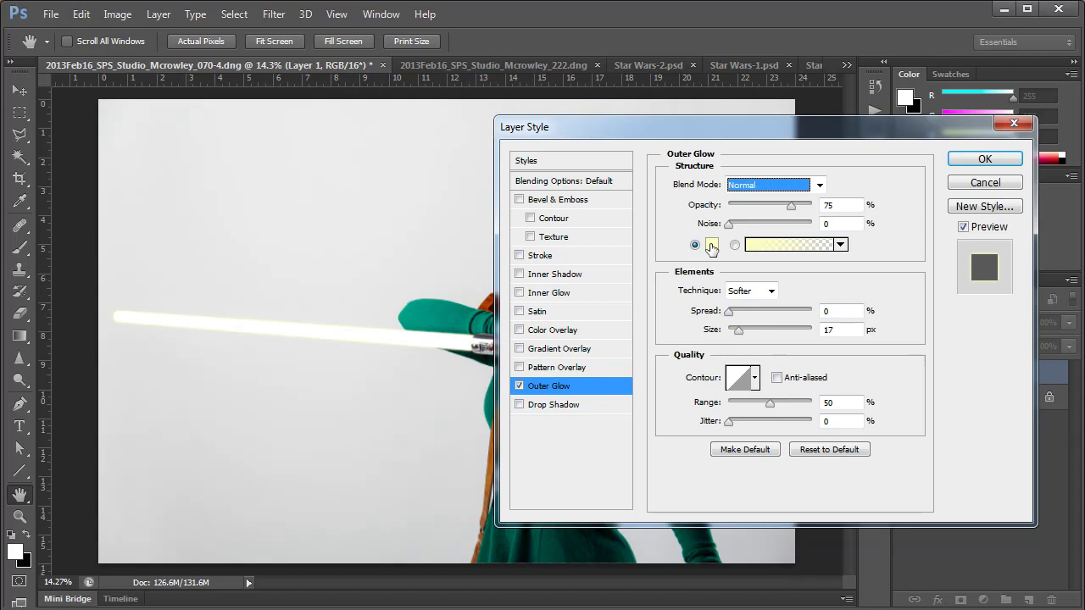
pyautogui.click(711, 246)
pyautogui.click(838, 490)
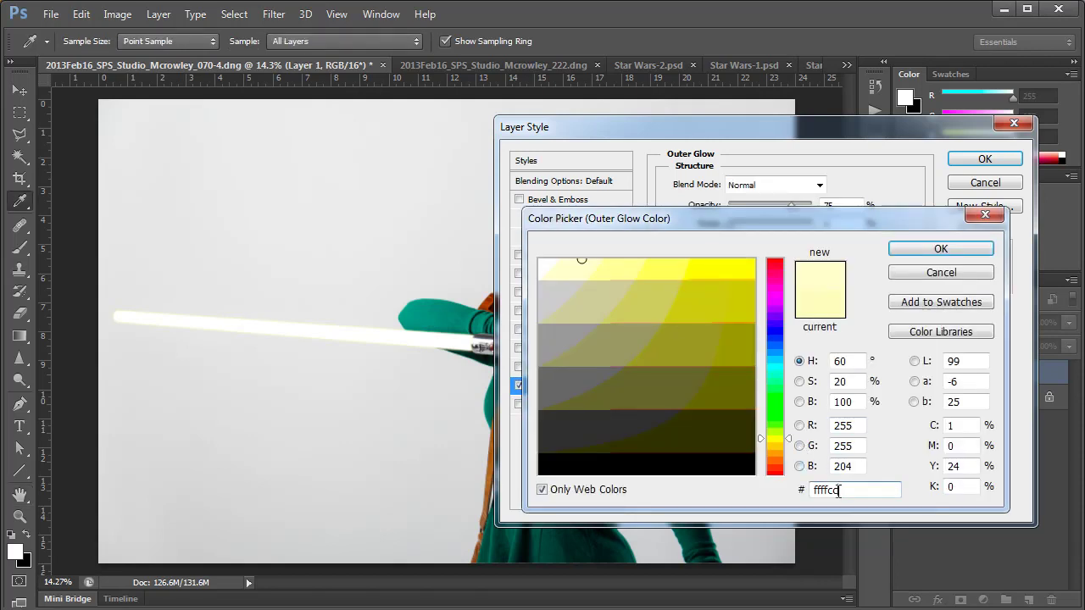
pyautogui.moveTo(838, 490); pyautogui.dragTo(811, 477)
pyautogui.write('3399ff')
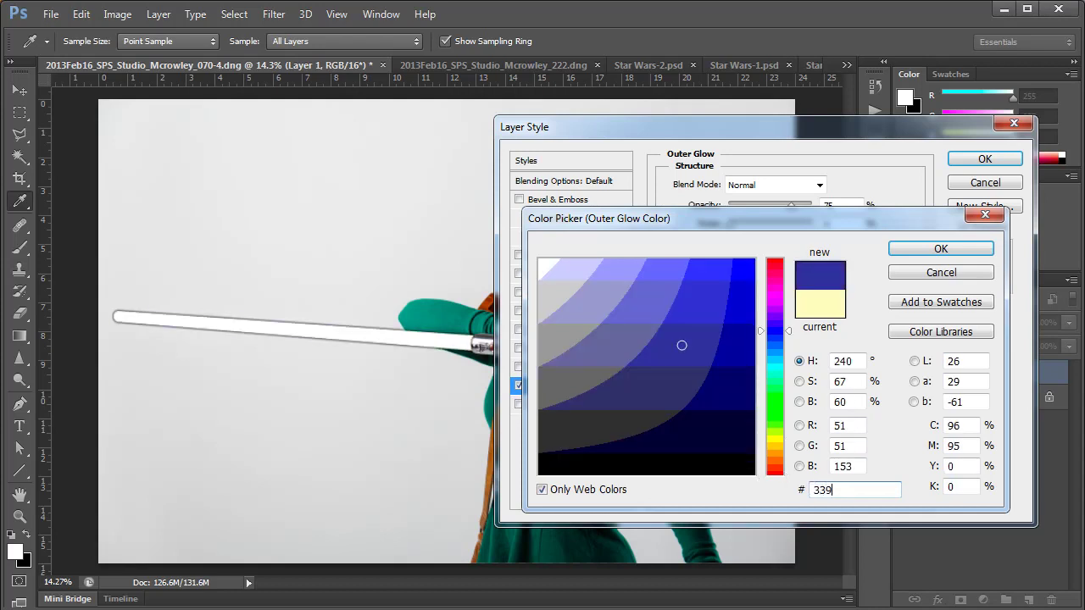
pyautogui.click(940, 249)
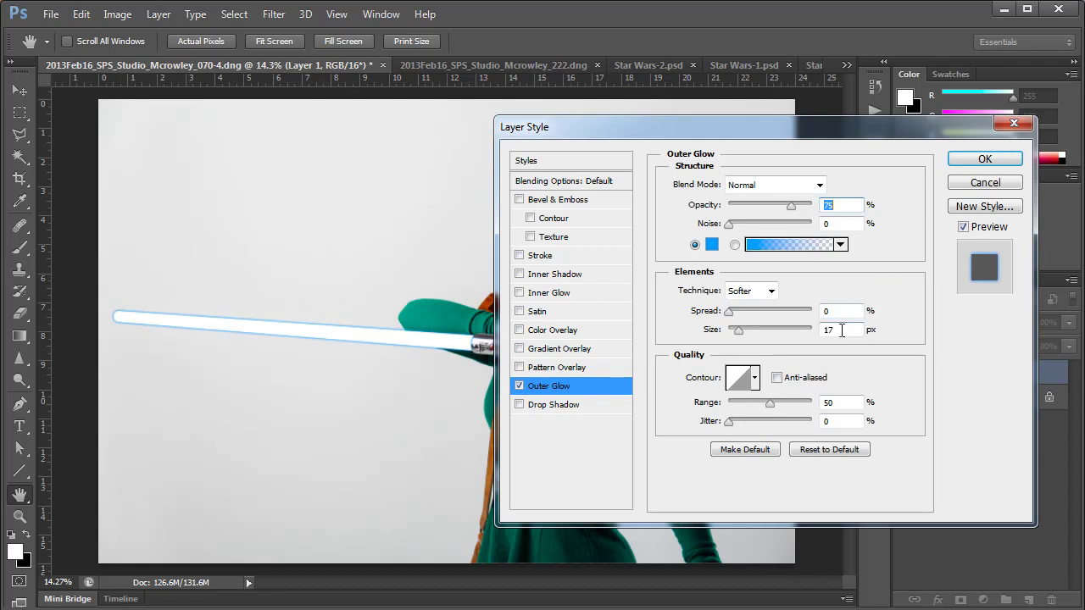
# Set the outer glow's size to 200 px and its spread to 10%.
pyautogui.moveTo(841, 330); pyautogui.dragTo(793, 331)
pyautogui.write('200')
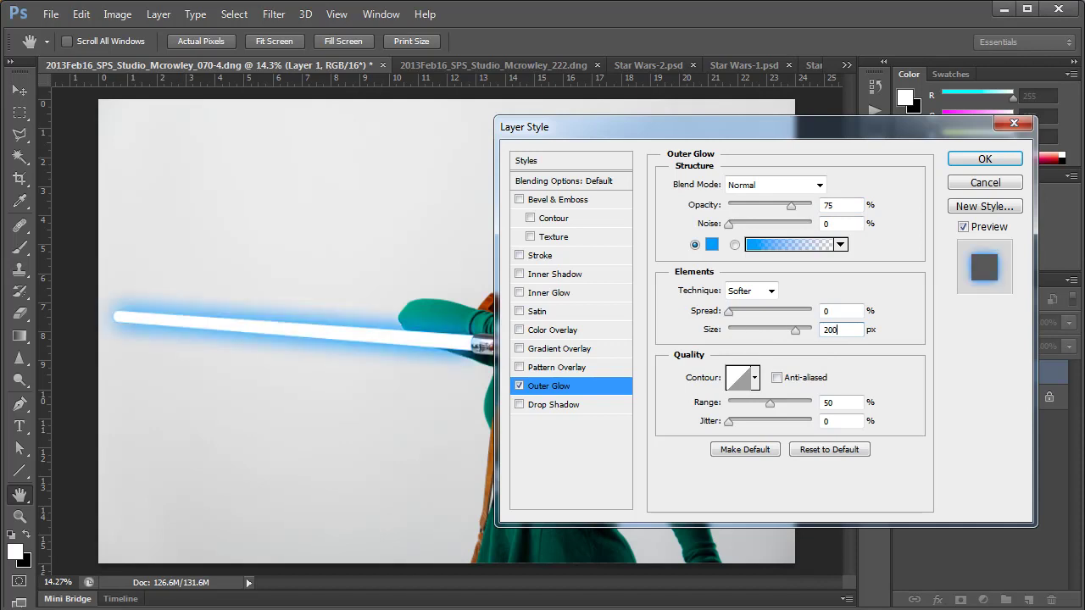
pyautogui.moveTo(844, 312); pyautogui.dragTo(820, 311)
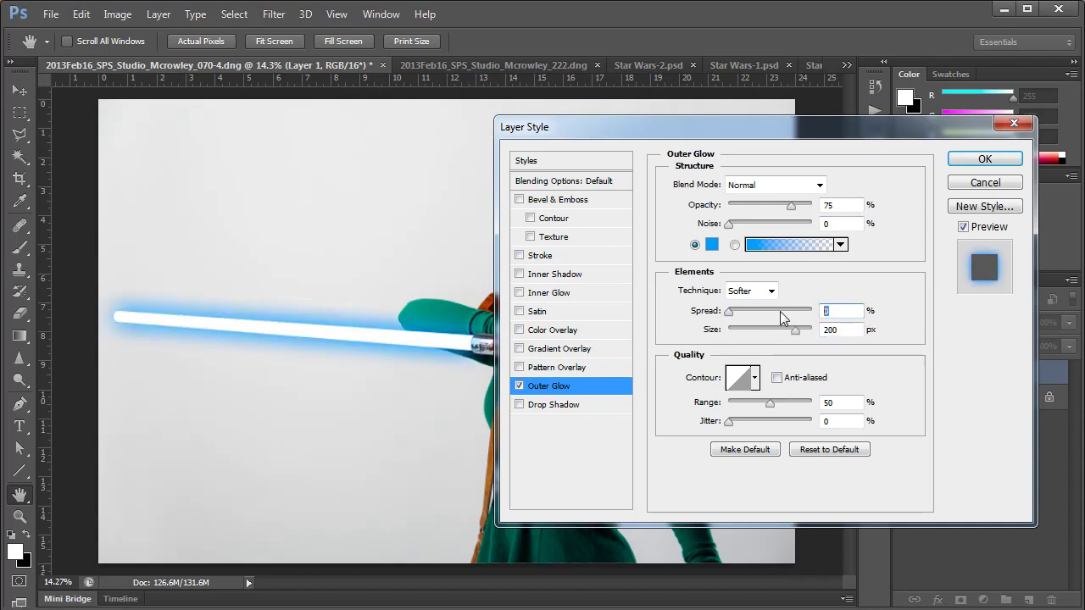
pyautogui.write('10')
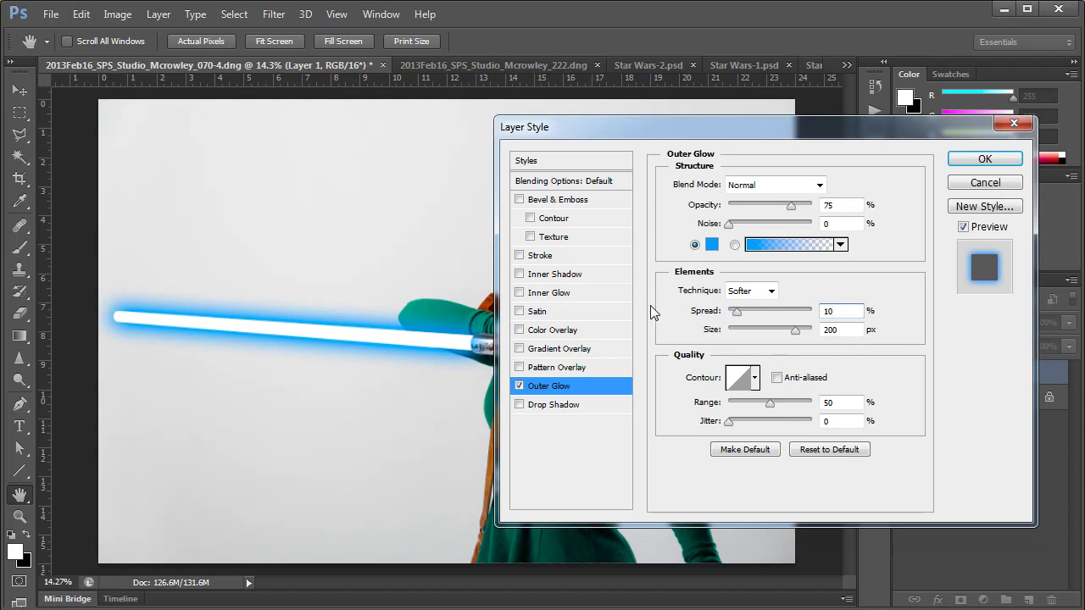
# Add an Inner Glow to the blade layer with Normal blend mode and glow colour #3399ff.
pyautogui.click(549, 293)
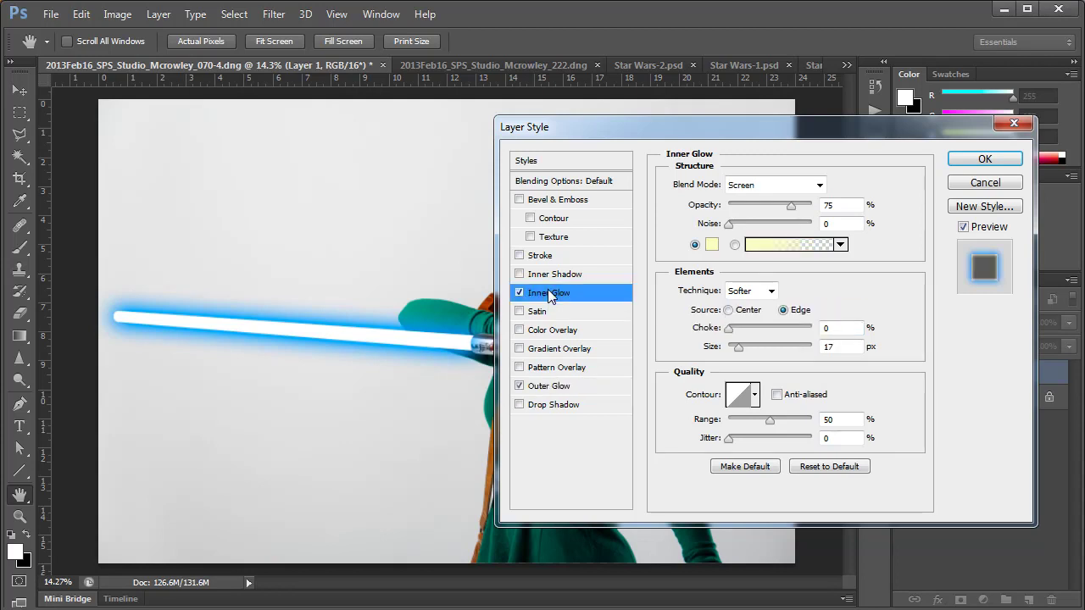
pyautogui.click(819, 186)
pyautogui.click(793, 201)
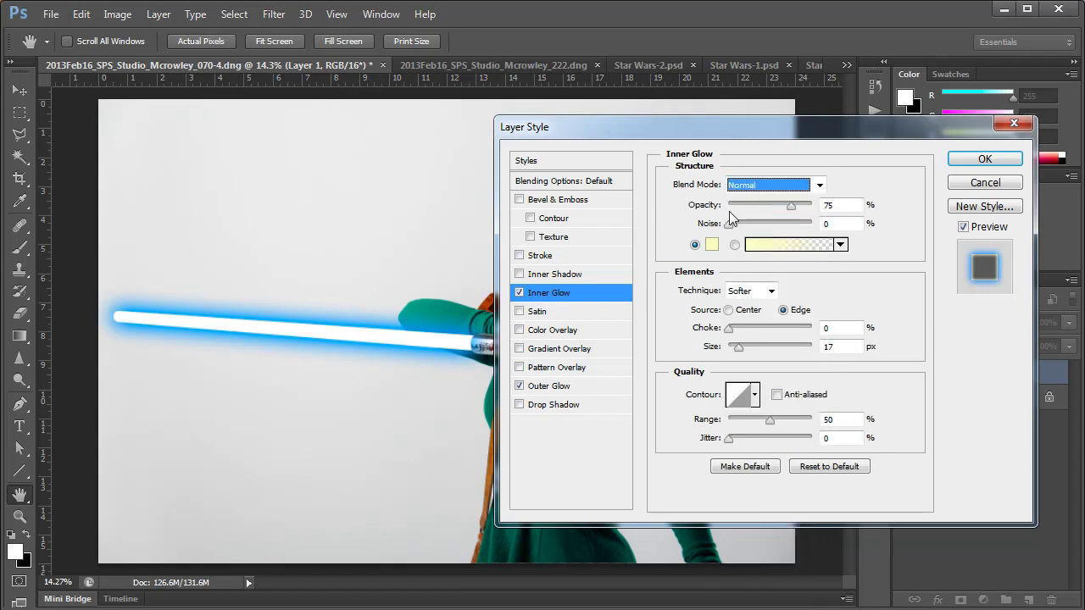
pyautogui.click(710, 246)
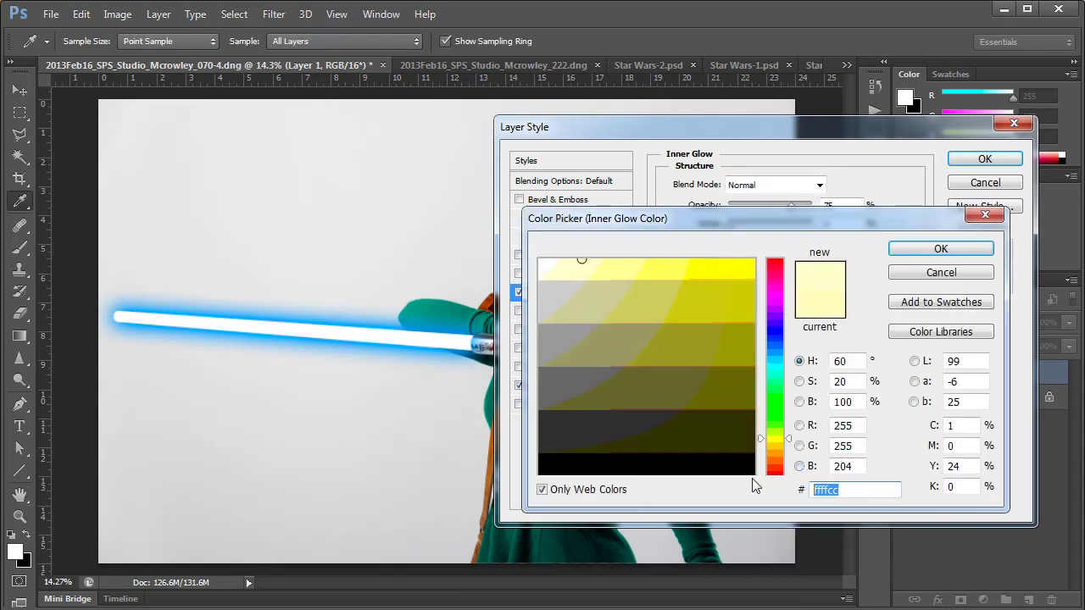
pyautogui.write('3399ff')
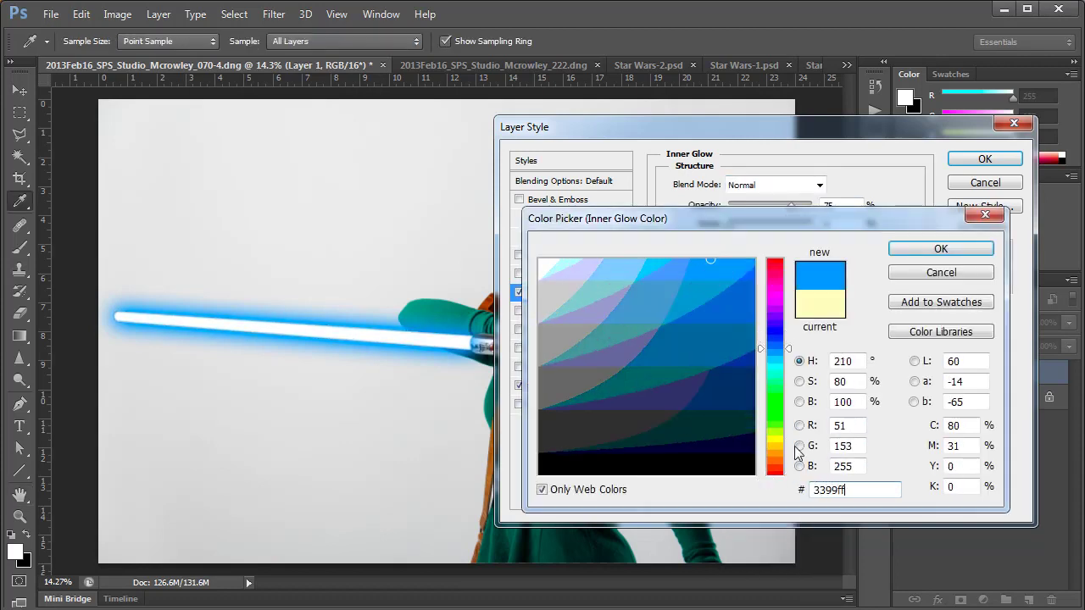
pyautogui.click(922, 250)
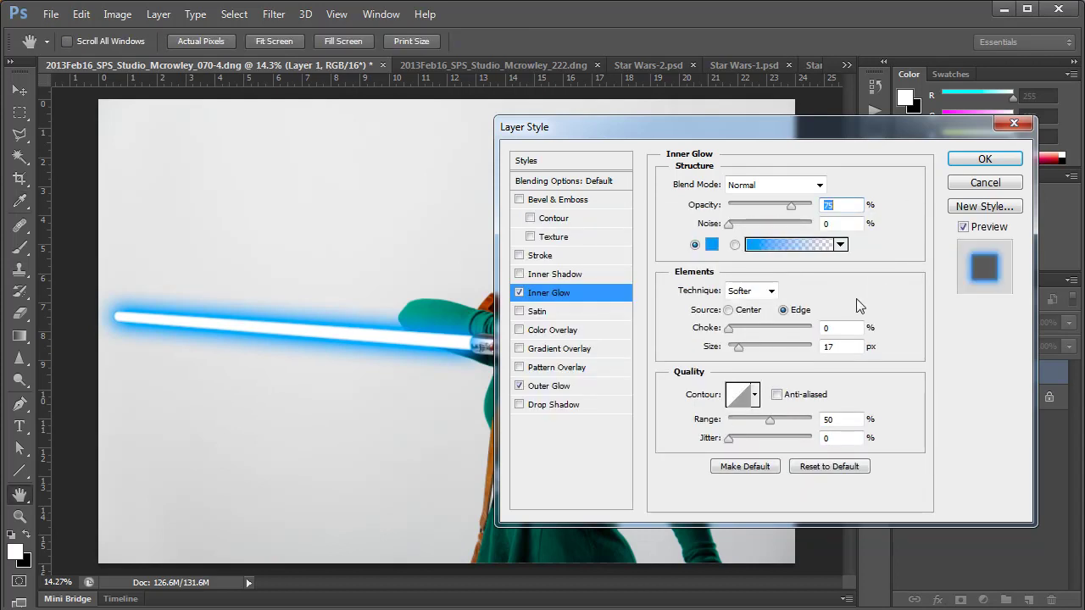
# Set the inner glow's size to 10 px.
pyautogui.click(739, 347)
pyautogui.write('10')
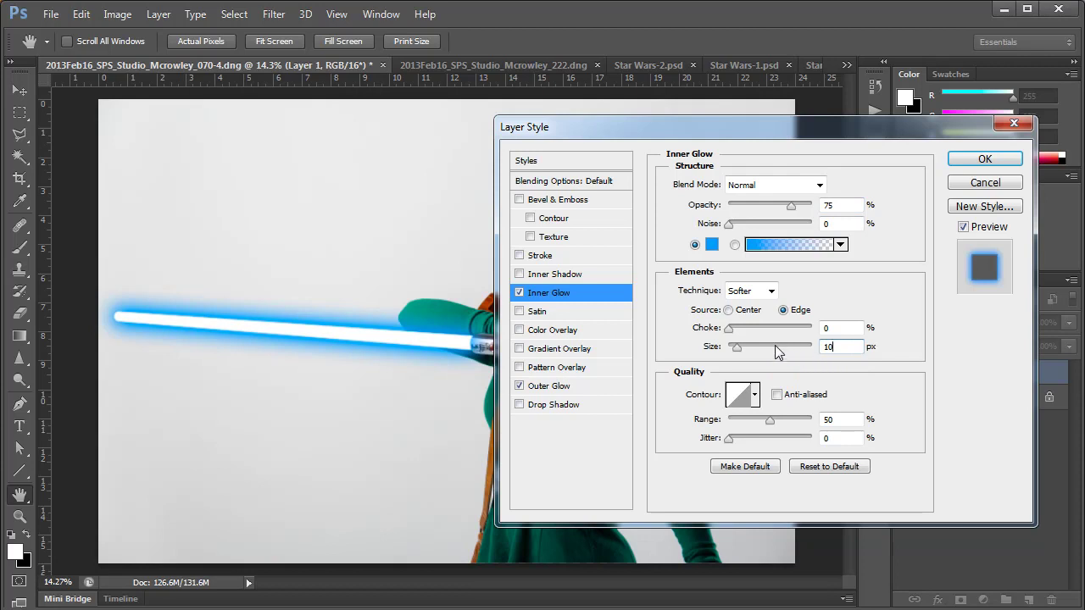
pyautogui.moveTo(767, 345); pyautogui.dragTo(737, 352)
# Add a Drop Shadow to the blade layer with Normal blend mode and shadow colour #3399ff.
pyautogui.click(539, 406)
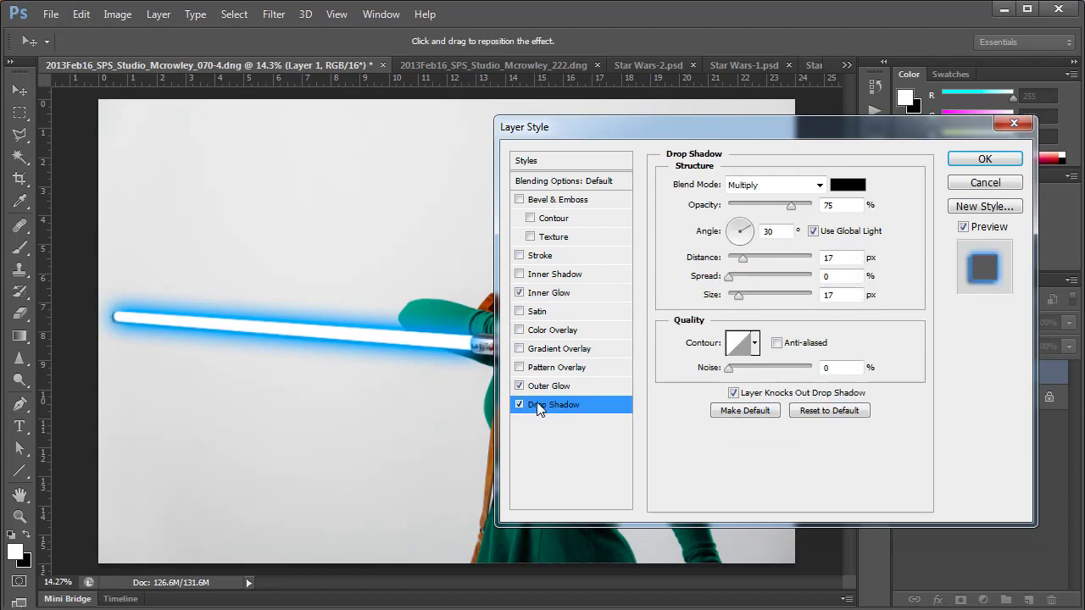
pyautogui.click(816, 186)
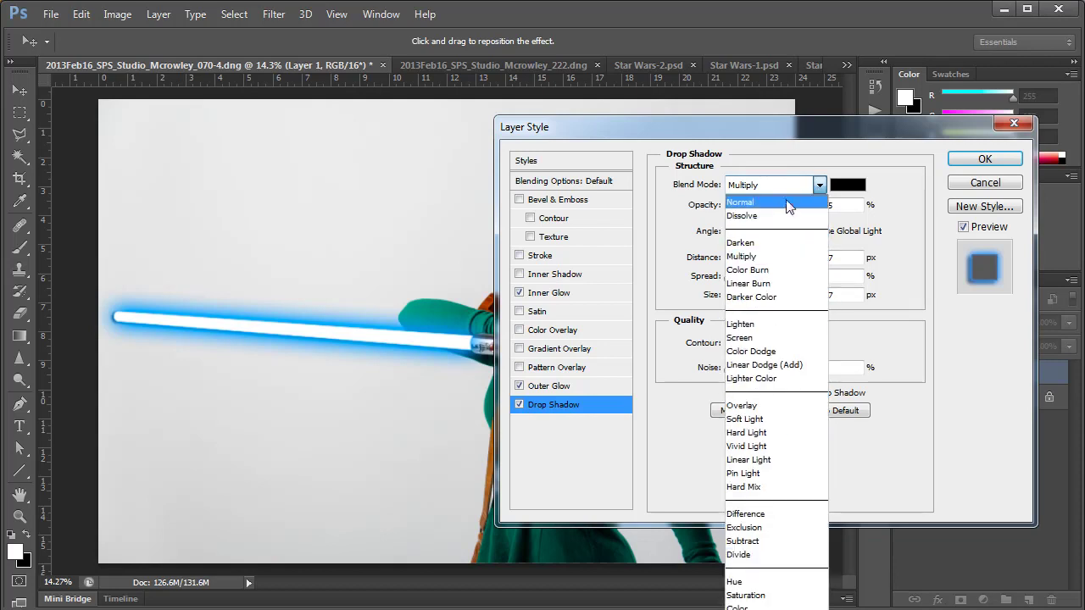
pyautogui.click(777, 204)
pyautogui.click(848, 184)
pyautogui.click(832, 489)
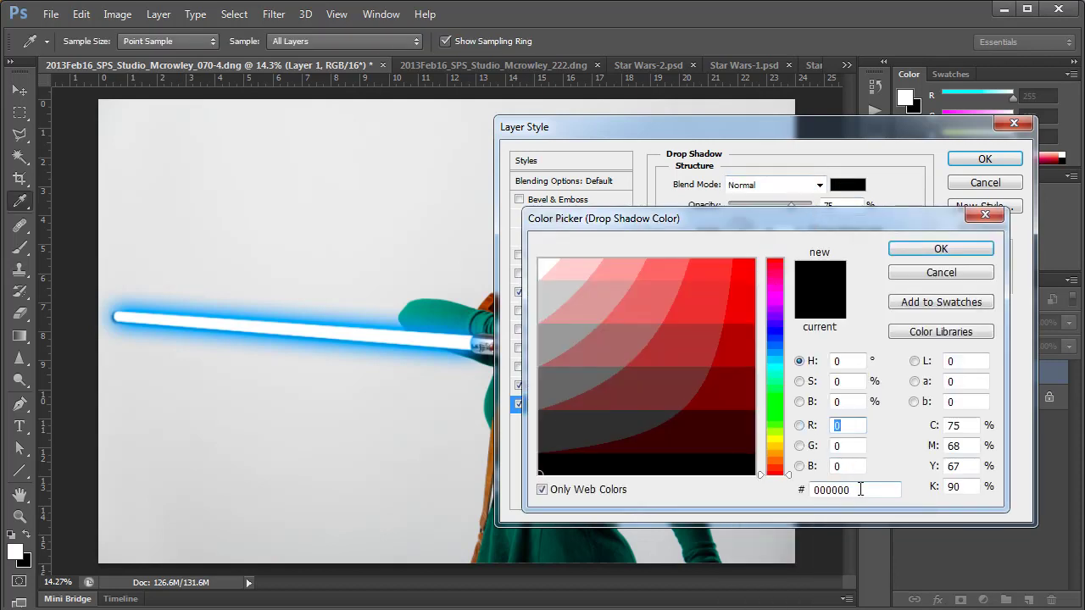
pyautogui.write('3399ff')
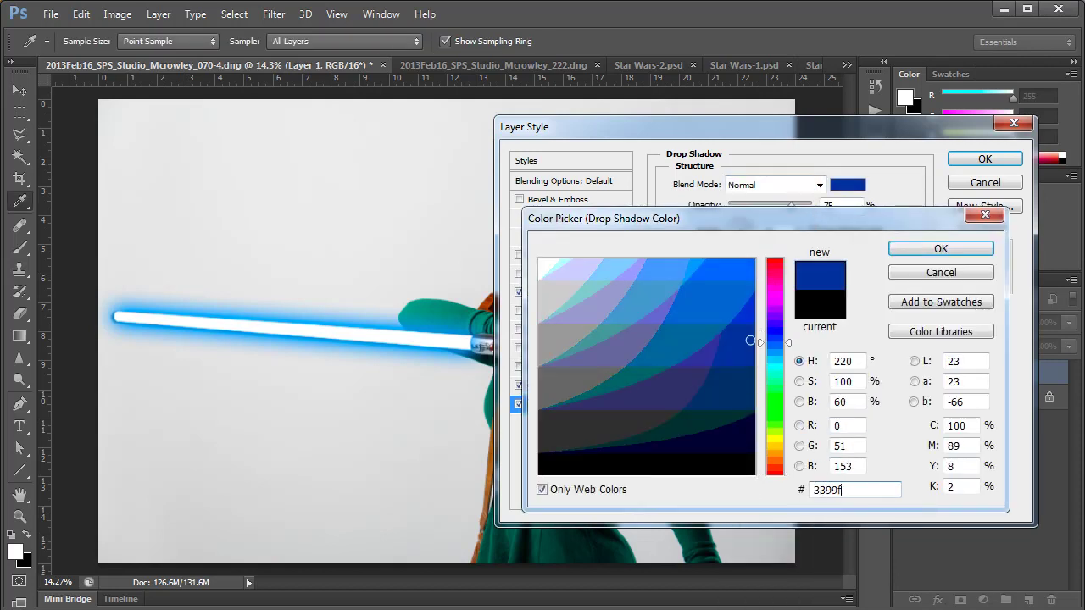
pyautogui.click(922, 250)
# Set the drop shadow's distance to 0 px and size to 100 px, and apply the layer styles.
pyautogui.doubleClick(839, 257)
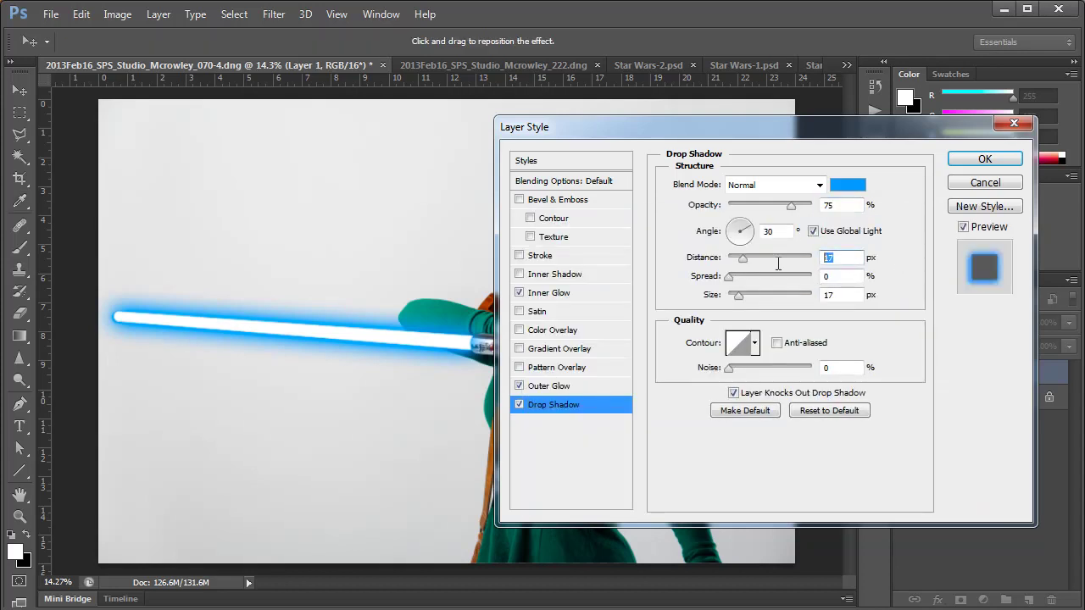
pyautogui.write('0')
pyautogui.doubleClick(838, 300)
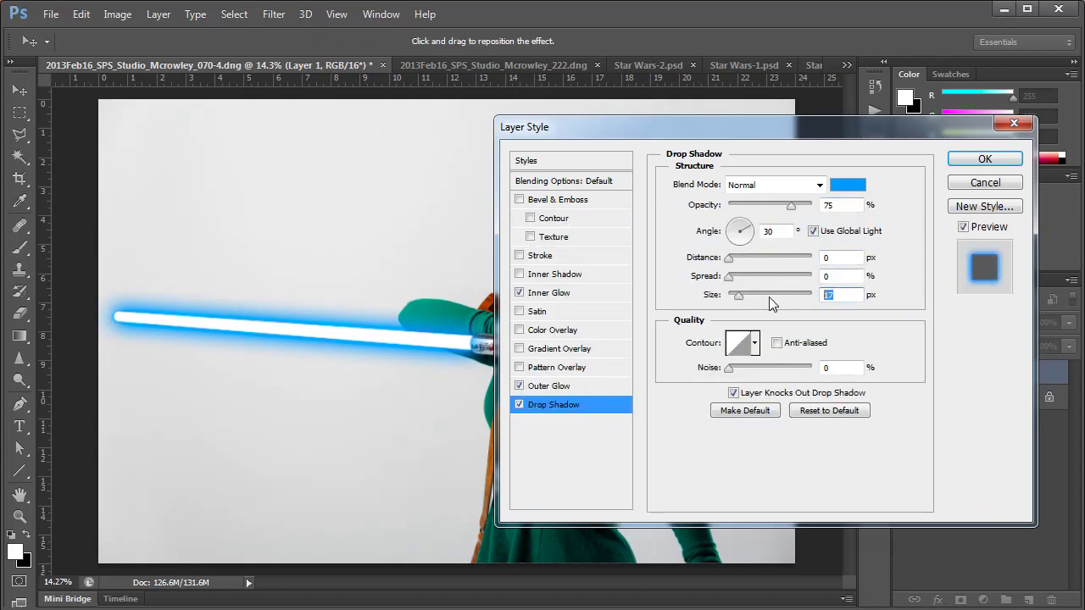
pyautogui.write('100')
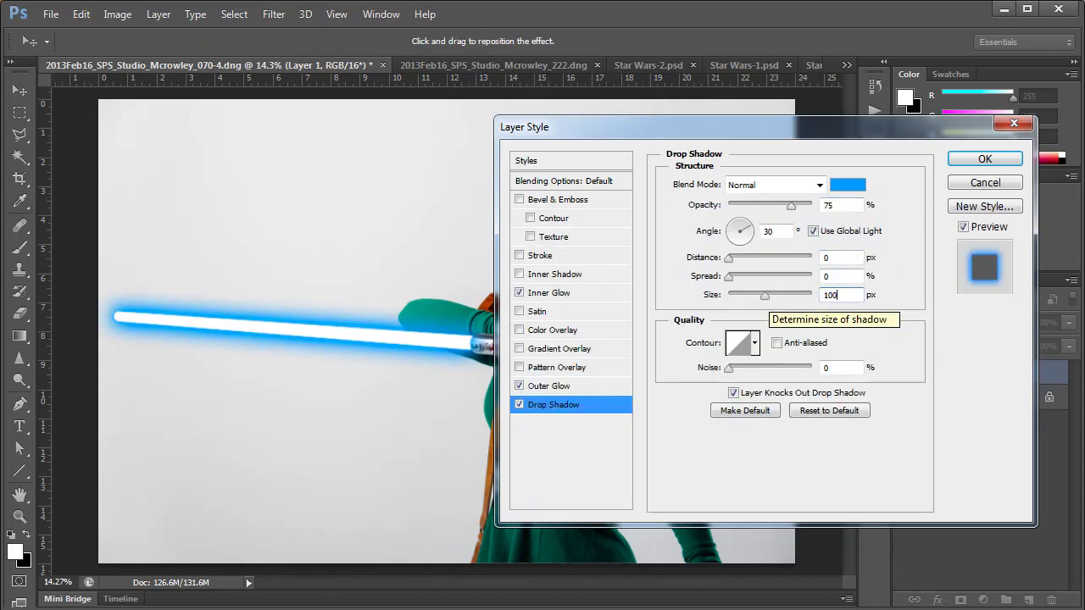
pyautogui.click(966, 161)
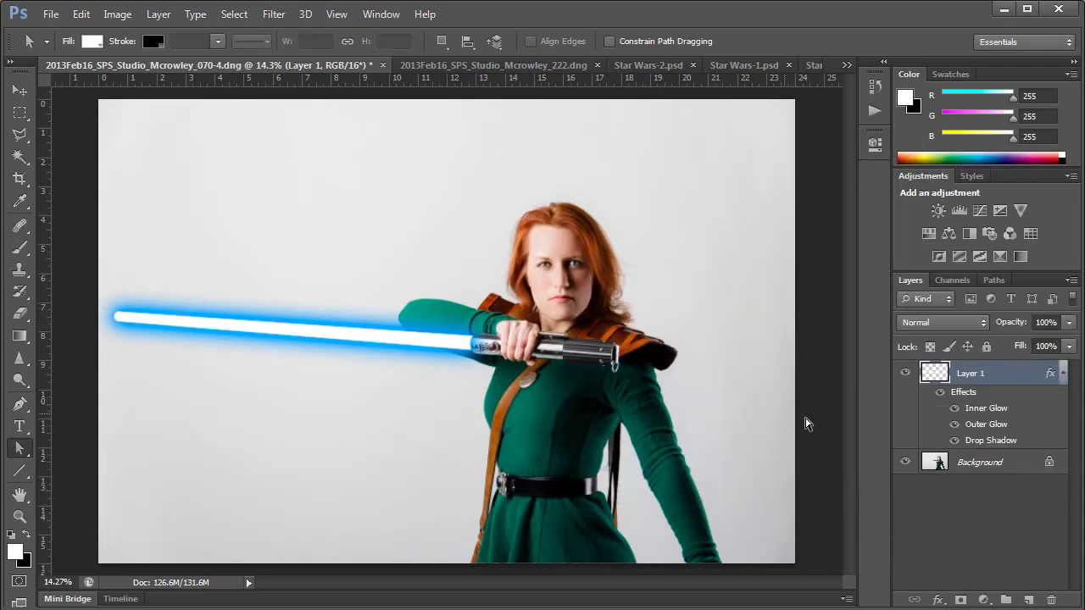
# Toggle the visibility of Layer 1 to compare the photo with and without the glowing blade.
pyautogui.click(905, 373)
pyautogui.click(905, 372)
pyautogui.click(905, 372)
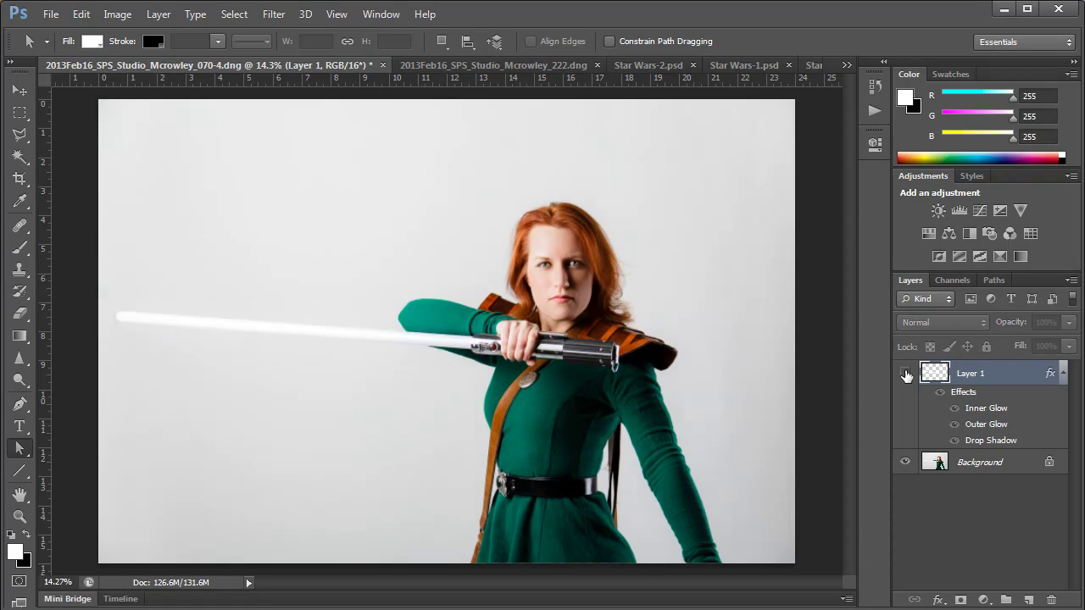
pyautogui.click(905, 373)
pyautogui.click(905, 373)
pyautogui.click(905, 373)
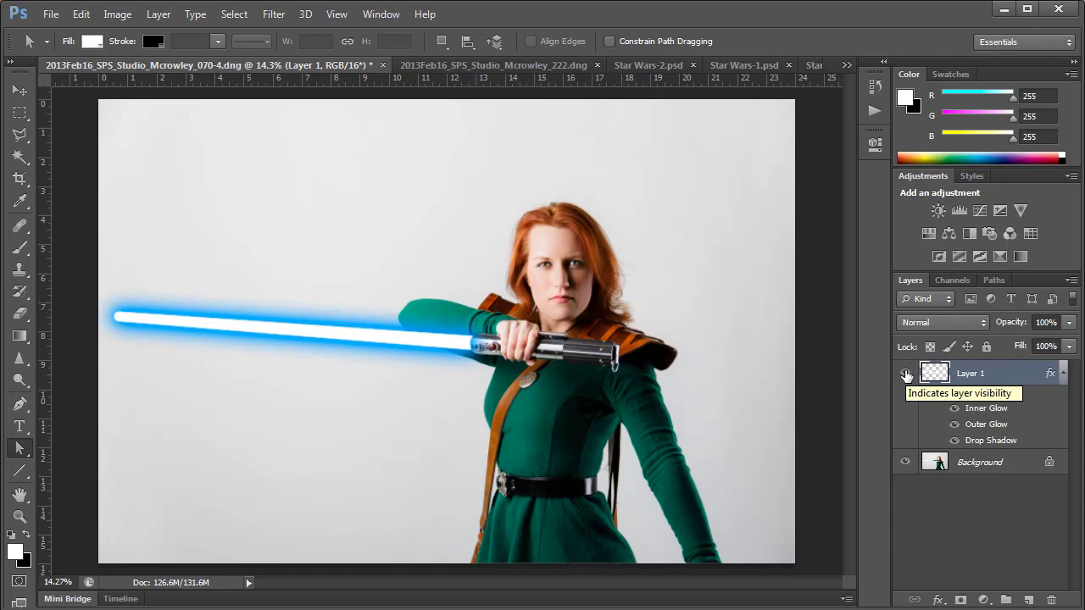
# Try the RedSaber, GreenSaber, WhiteSaber and OrageSaber actions from the Hollywood FX set on the blade layer.
pyautogui.click(873, 114)
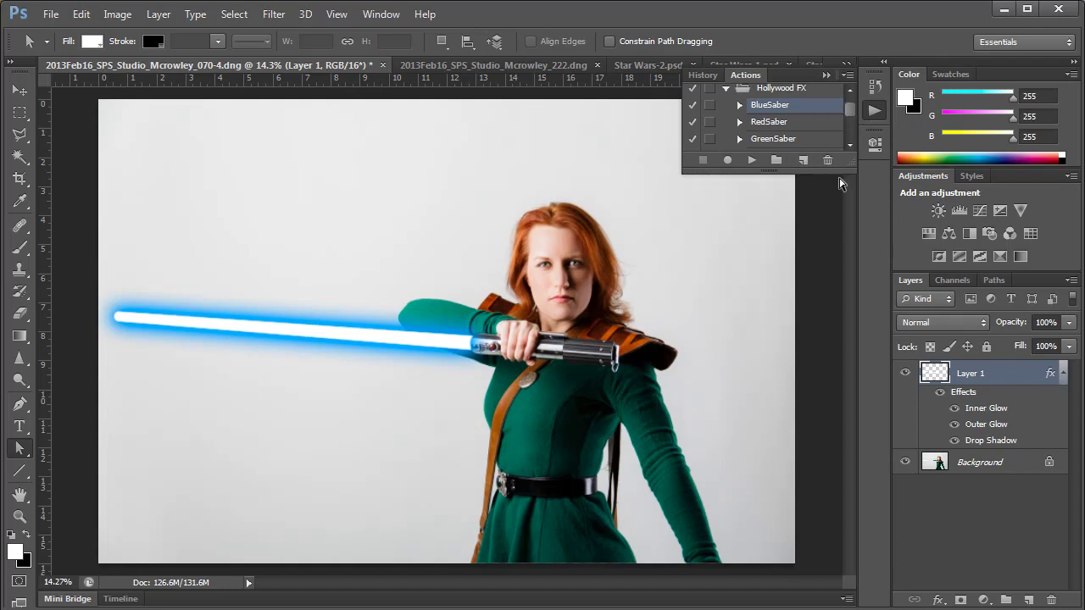
pyautogui.moveTo(850, 175); pyautogui.dragTo(850, 310)
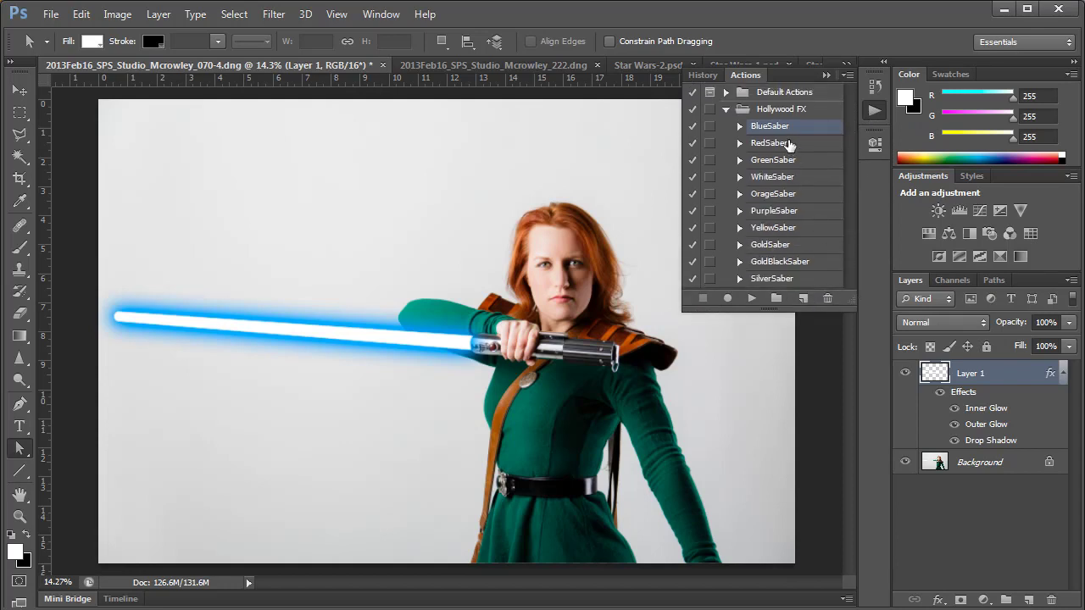
pyautogui.click(766, 144)
pyautogui.click(751, 299)
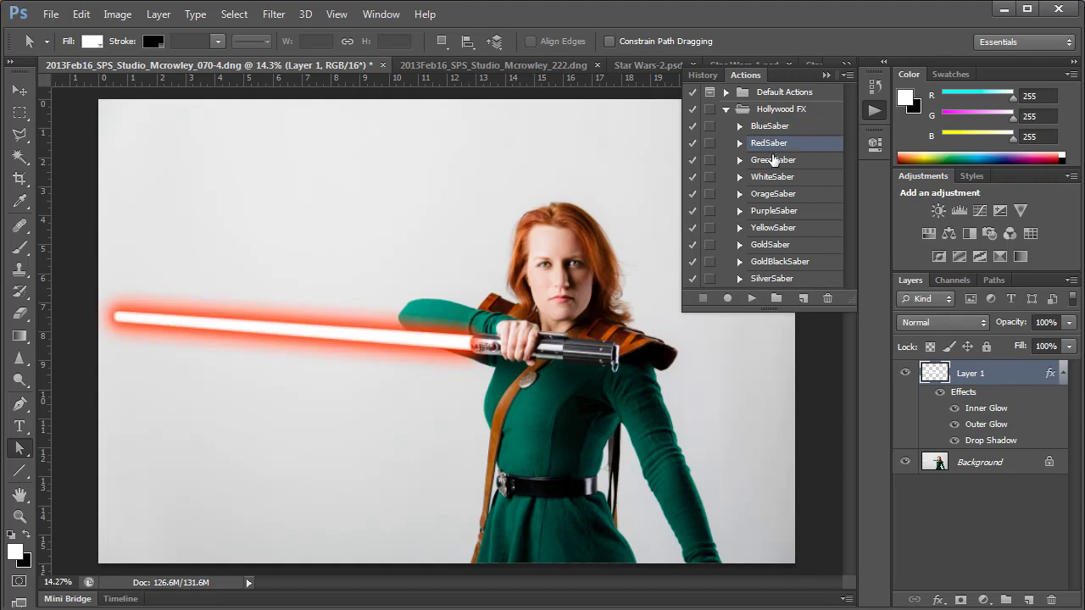
pyautogui.click(751, 299)
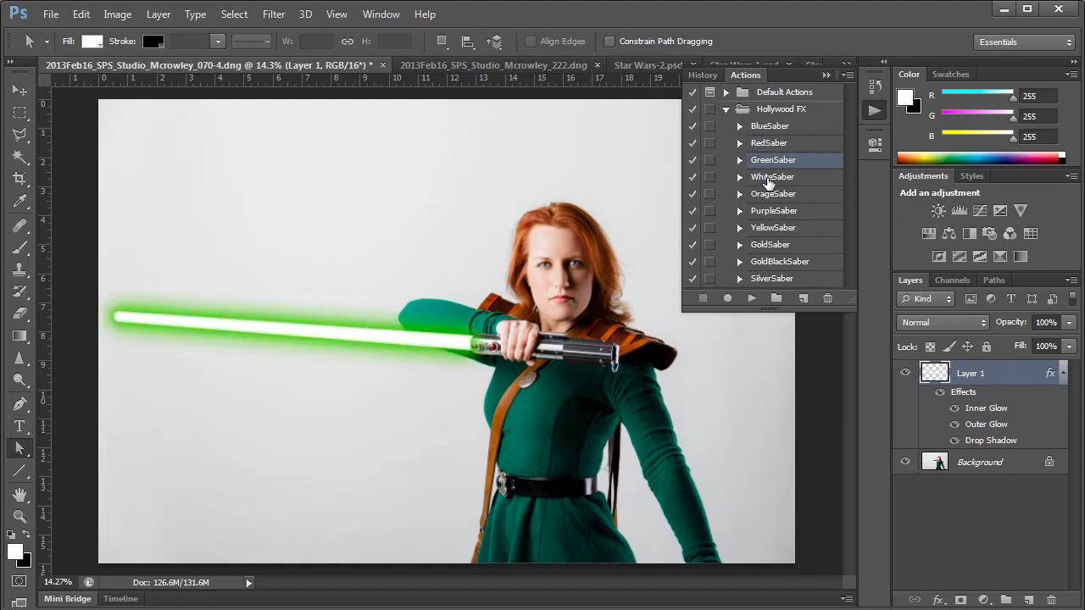
pyautogui.click(768, 178)
pyautogui.click(751, 298)
pyautogui.click(768, 195)
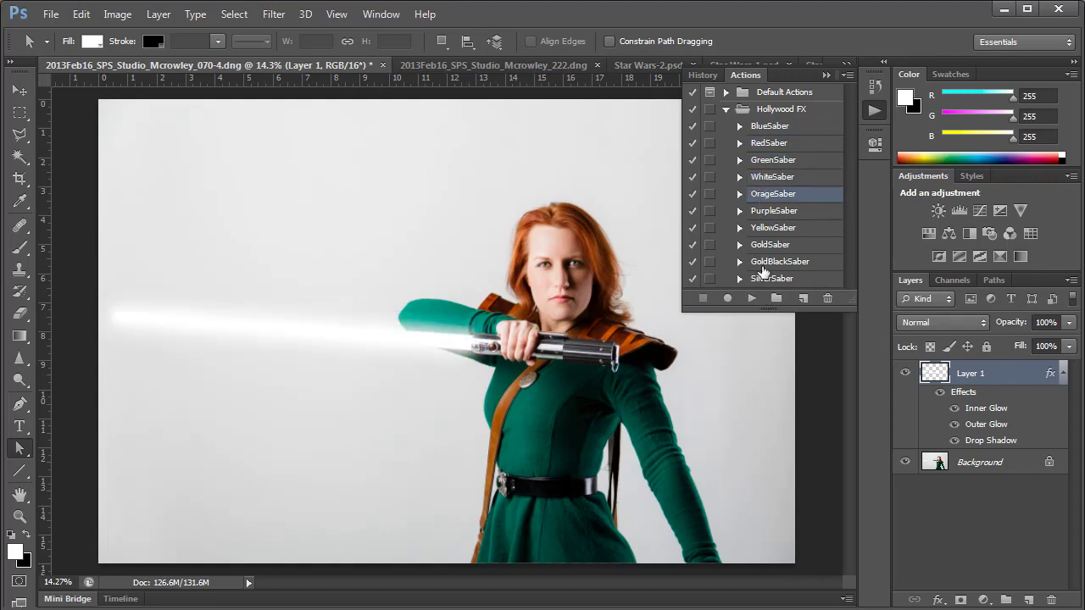
pyautogui.click(751, 298)
# Run the PurpleSaber action on the blade layer.
pyautogui.click(766, 211)
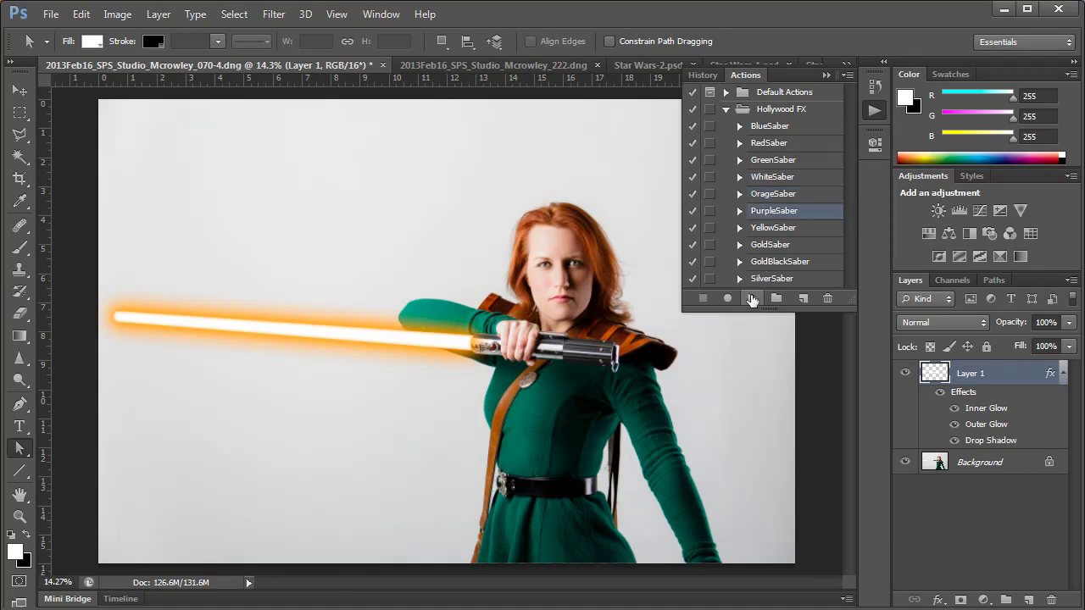
pyautogui.click(750, 299)
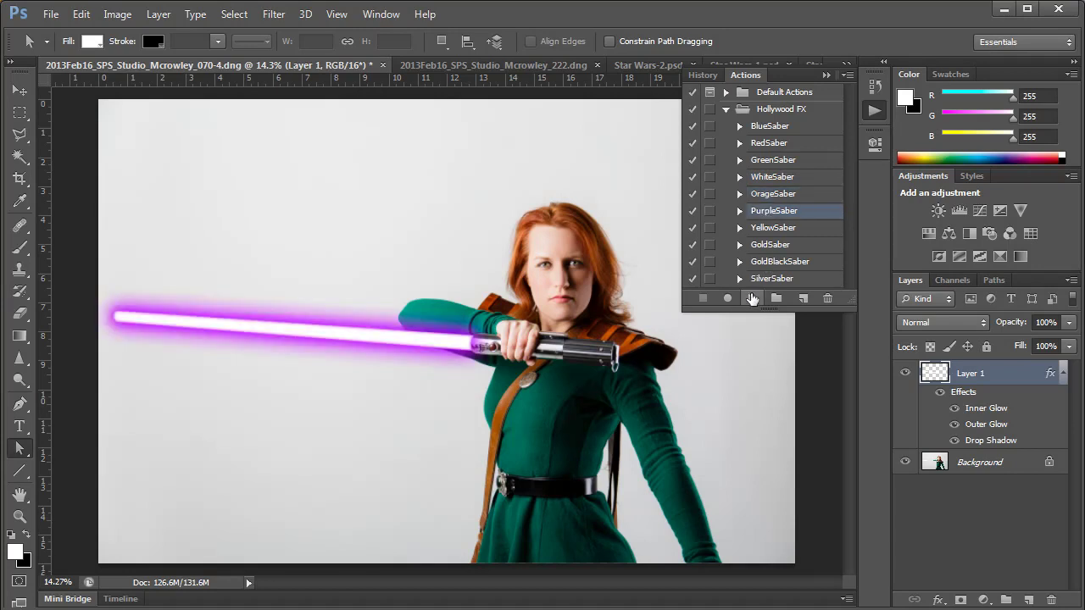
# Switch to the photo with the black-helmeted and brown-robed figures and run the RedSaber action on Layer 1.
pyautogui.click(432, 63)
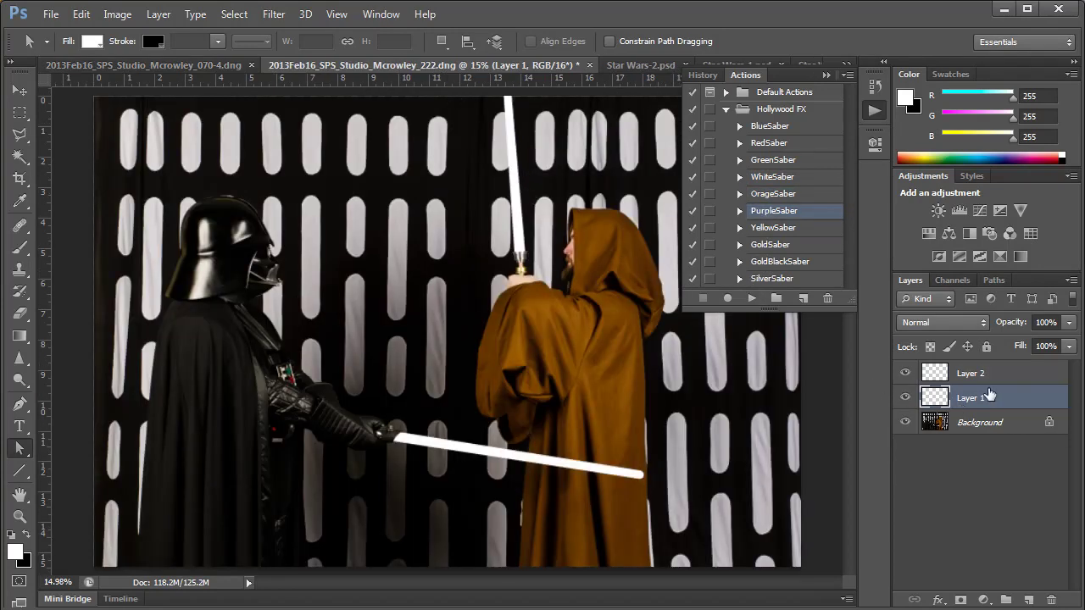
pyautogui.click(762, 127)
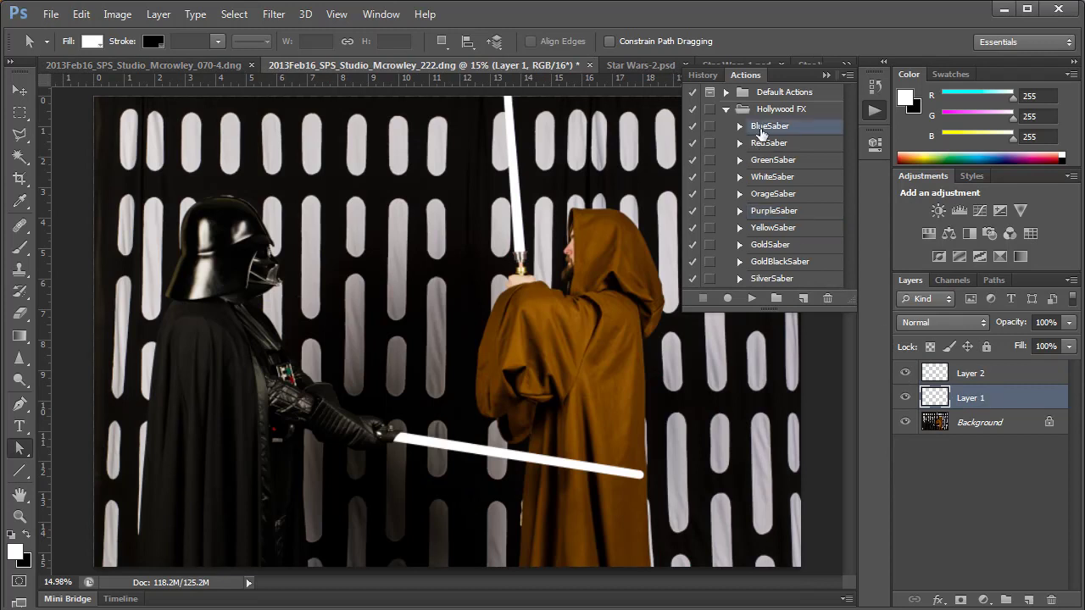
pyautogui.click(759, 144)
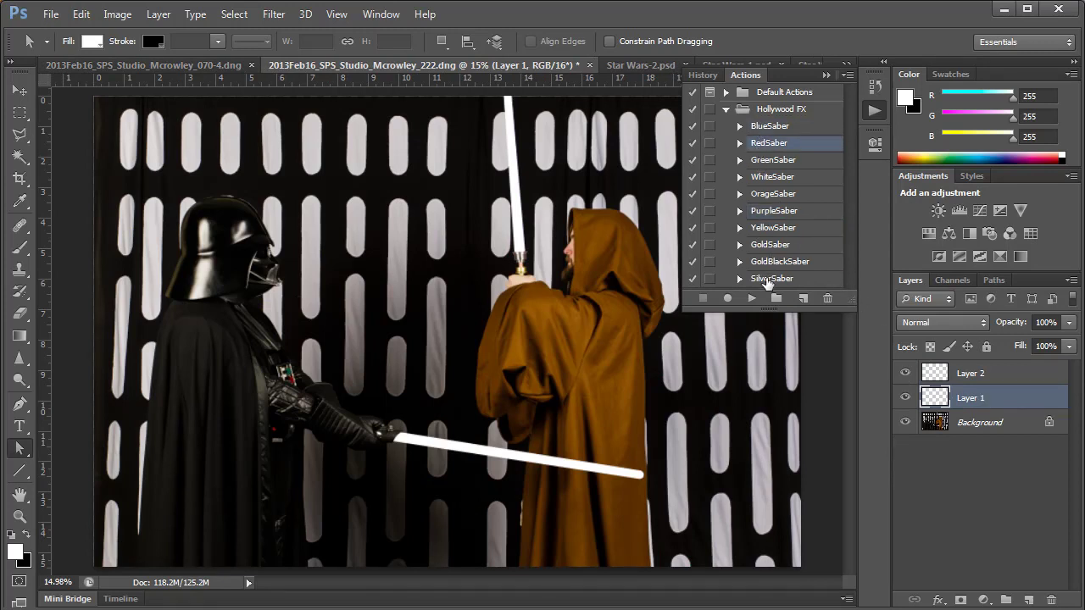
pyautogui.click(753, 297)
# Run the BlueSaber action on Layer 2, the blade of the brown-robed figure.
pyautogui.click(962, 372)
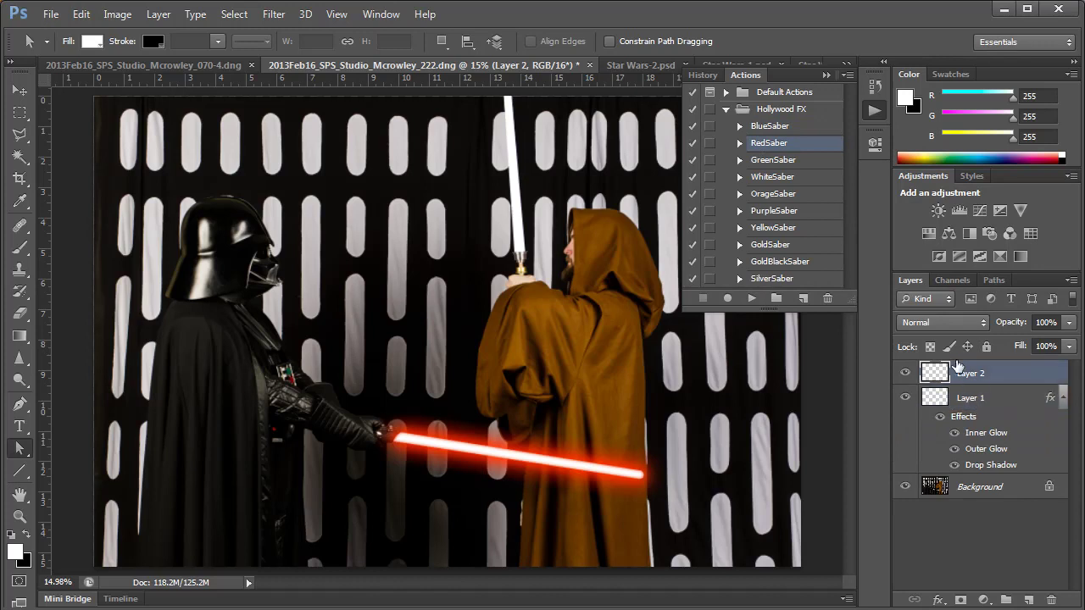
pyautogui.click(758, 126)
pyautogui.click(752, 297)
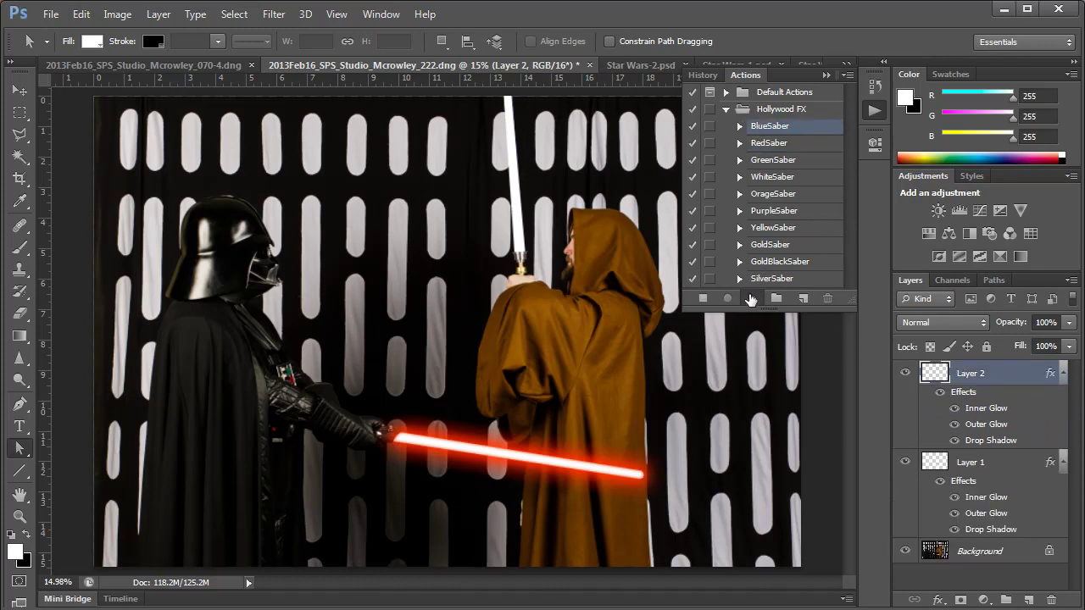
# Review the Drop Shadow settings of Layer 2 in the two-figure photo.
pyautogui.click(638, 61)
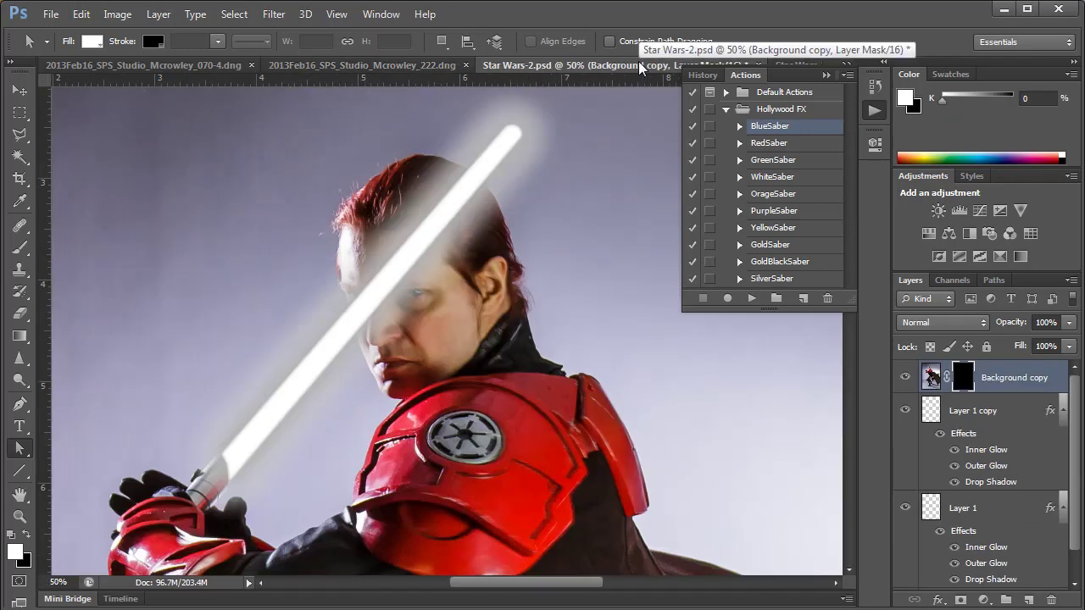
pyautogui.click(399, 63)
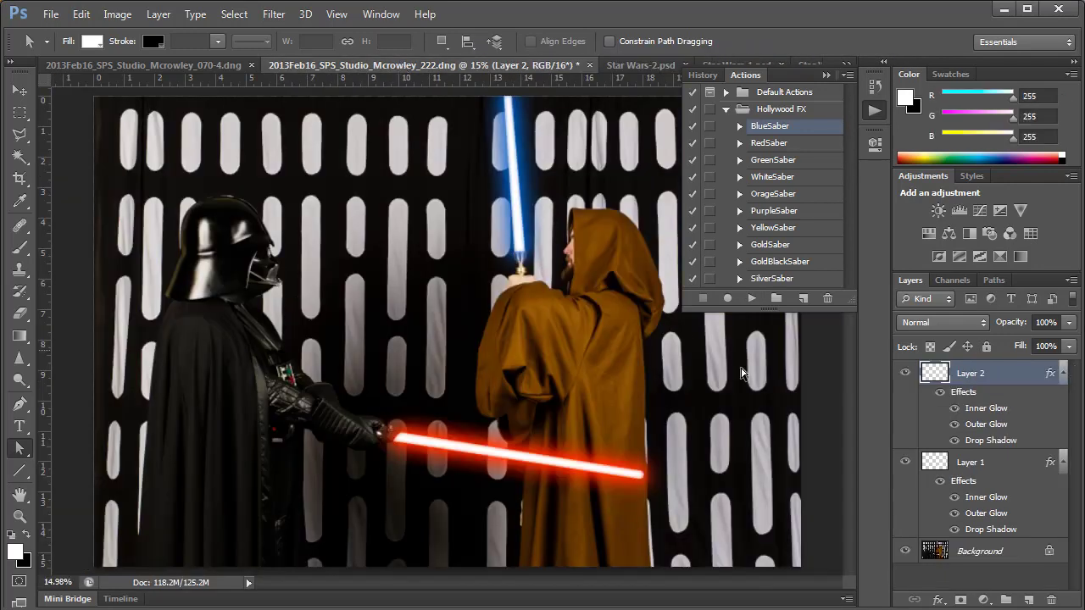
pyautogui.doubleClick(986, 441)
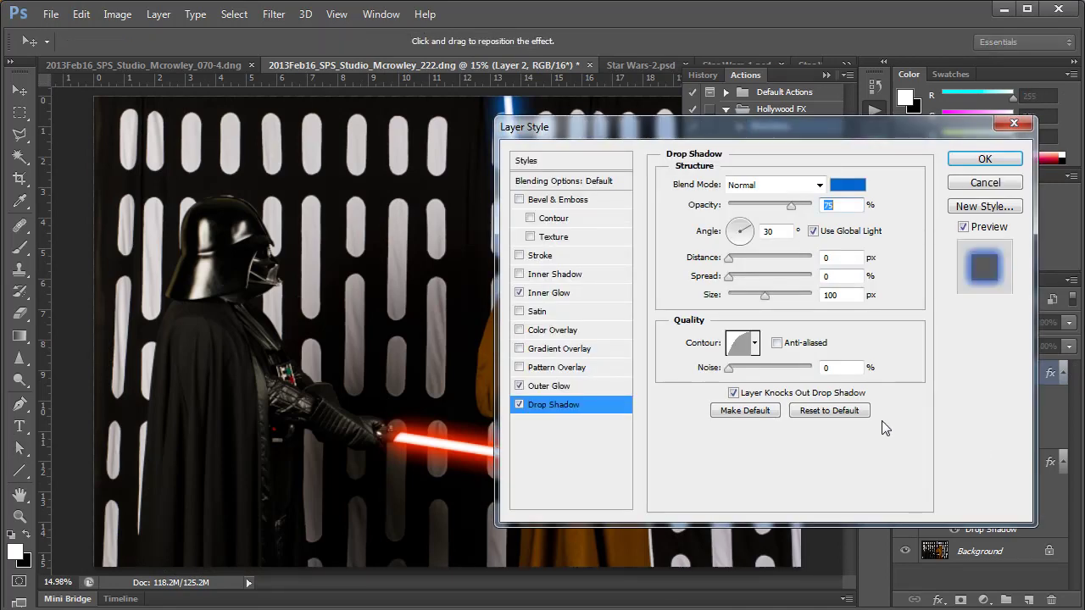
pyautogui.click(984, 159)
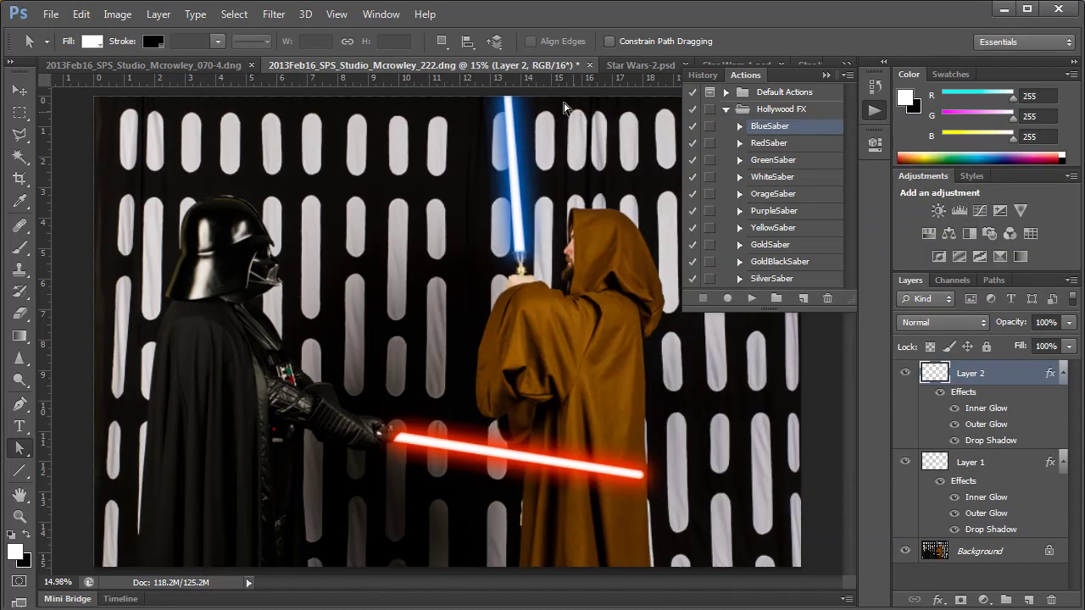
# In Star Wars-2.psd, paint white on the Background copy's layer mask over the head and face to bring them in front of the blade.
pyautogui.click(635, 65)
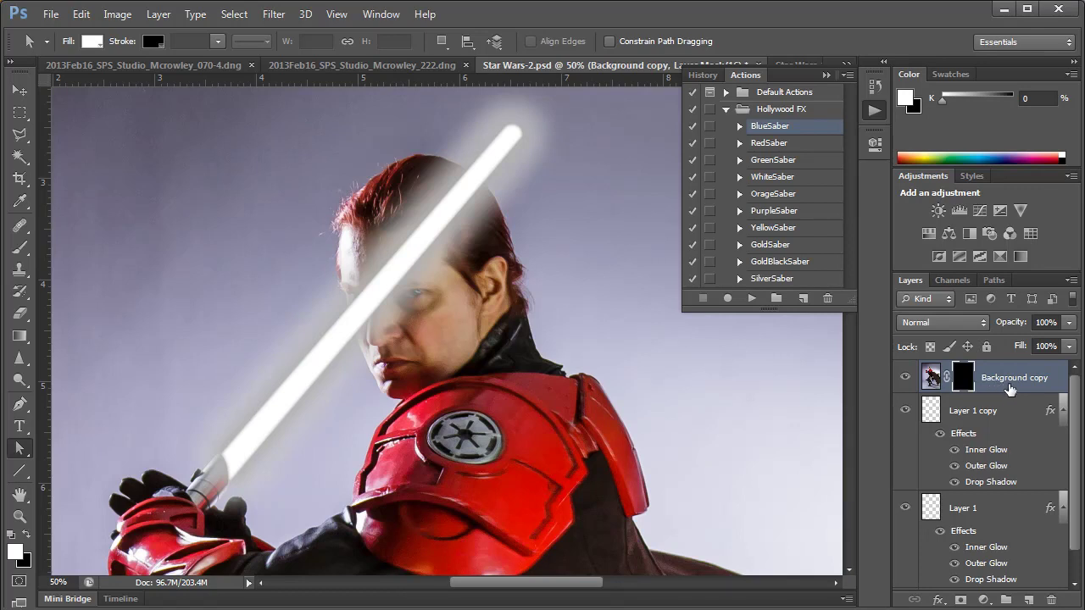
pyautogui.scroll(-1, 1082, 462)
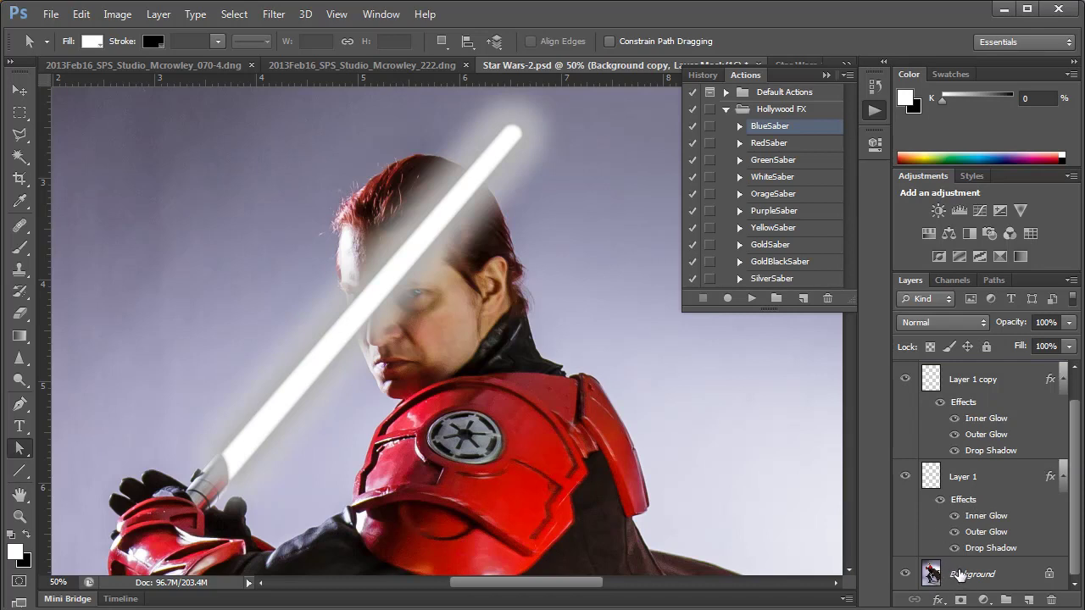
pyautogui.moveTo(958, 575); pyautogui.dragTo(1028, 595)
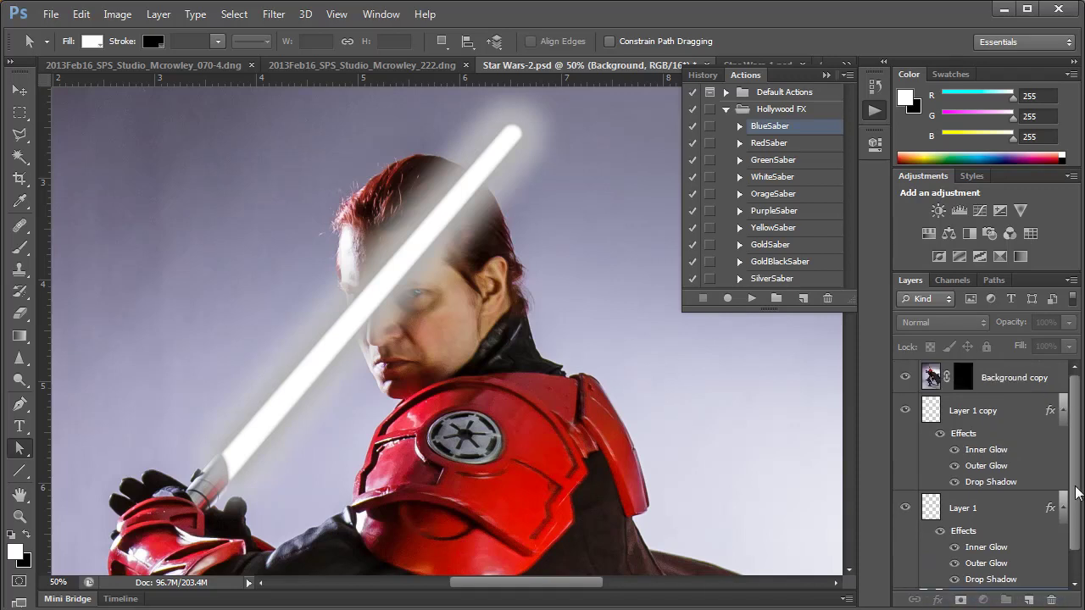
pyautogui.click(991, 387)
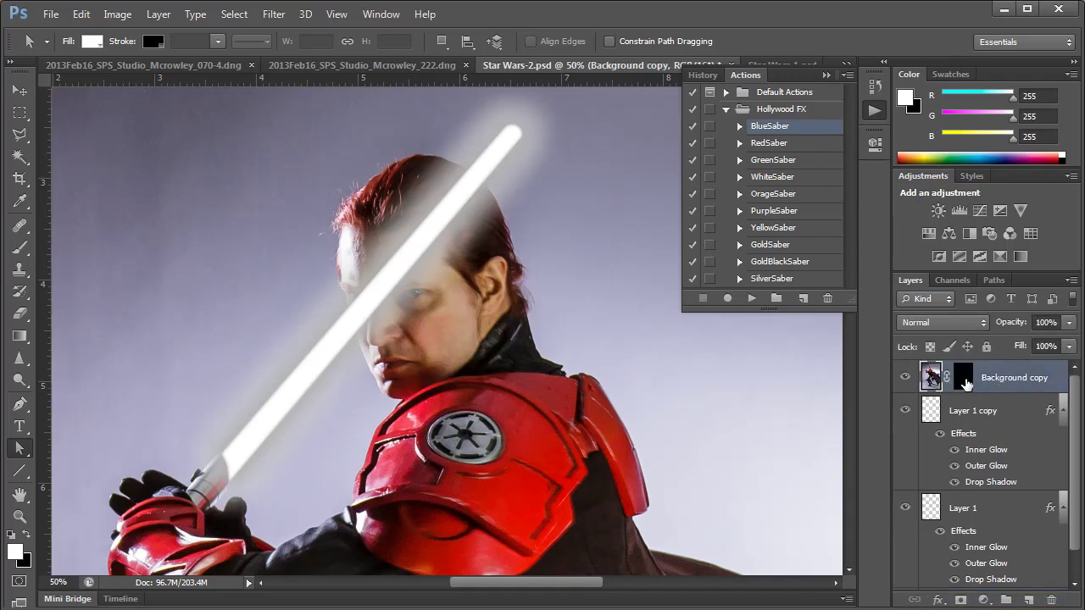
pyautogui.click(964, 379)
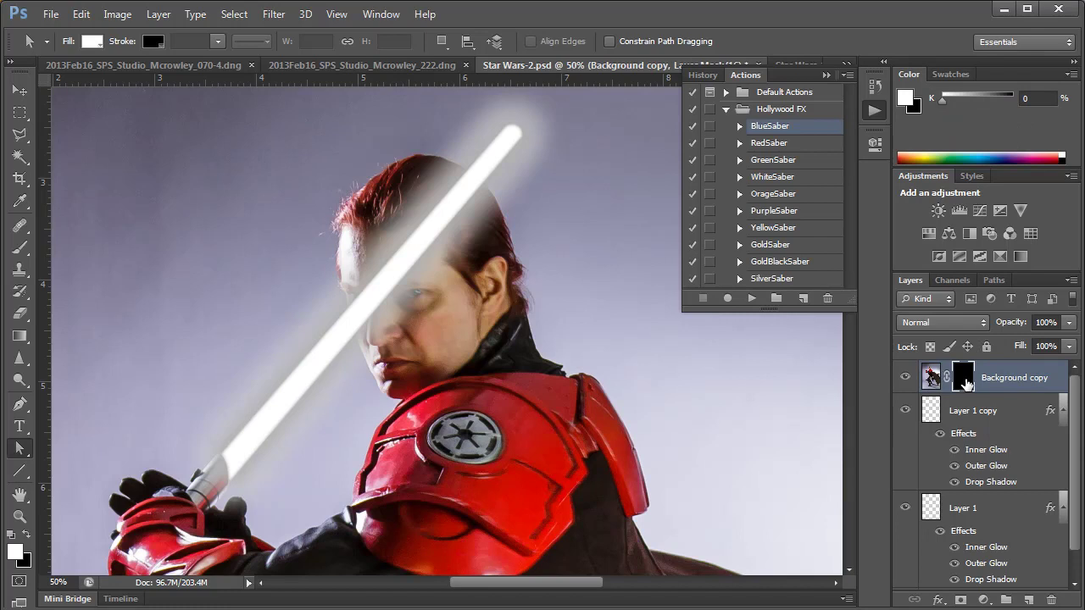
pyautogui.click(20, 248)
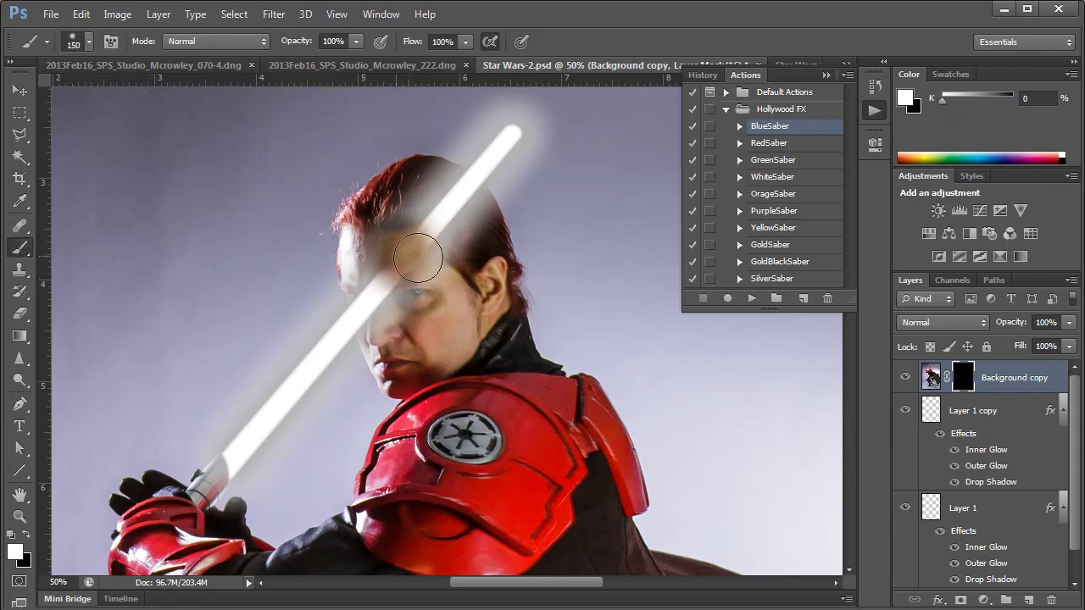
pyautogui.moveTo(418, 258)
pyautogui.mouseDown()
pyautogui.moveTo(432, 224)
pyautogui.moveTo(441, 229)
pyautogui.moveTo(432, 203)
pyautogui.moveTo(446, 216)
pyautogui.moveTo(453, 203)
pyautogui.moveTo(428, 265)
pyautogui.moveTo(379, 271)
pyautogui.moveTo(390, 315)
pyautogui.moveTo(377, 309)
pyautogui.moveTo(458, 202)
pyautogui.moveTo(462, 222)
pyautogui.moveTo(406, 256)
pyautogui.moveTo(404, 315)
pyautogui.moveTo(405, 305)
pyautogui.mouseUp()
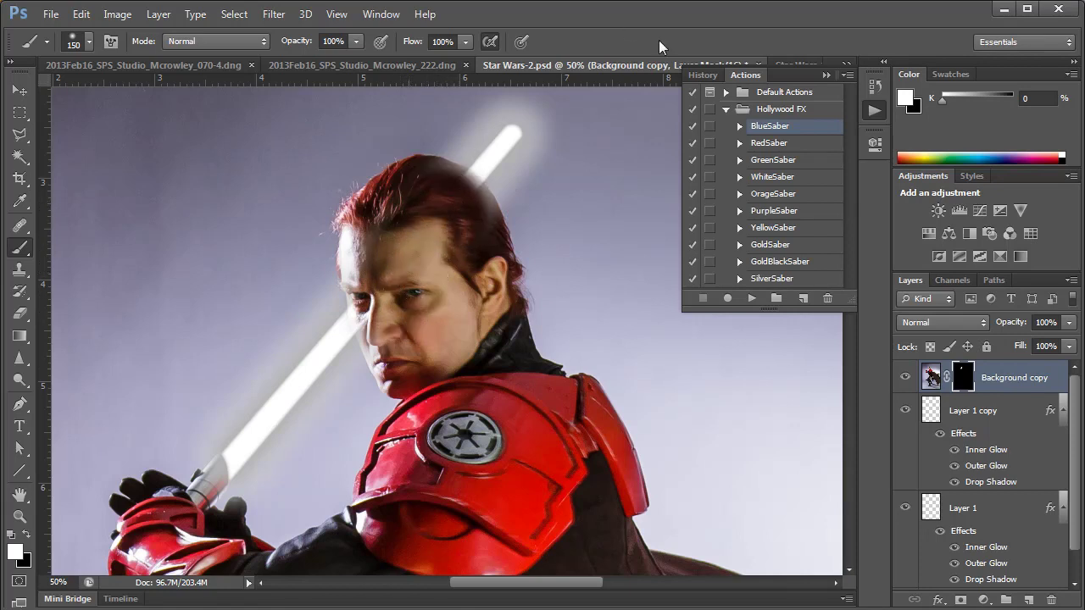
# Switch to Star Wars-1.psd and load the saved Obi-path around the raised forearm and sleeve as a selection.
pyautogui.click(798, 62)
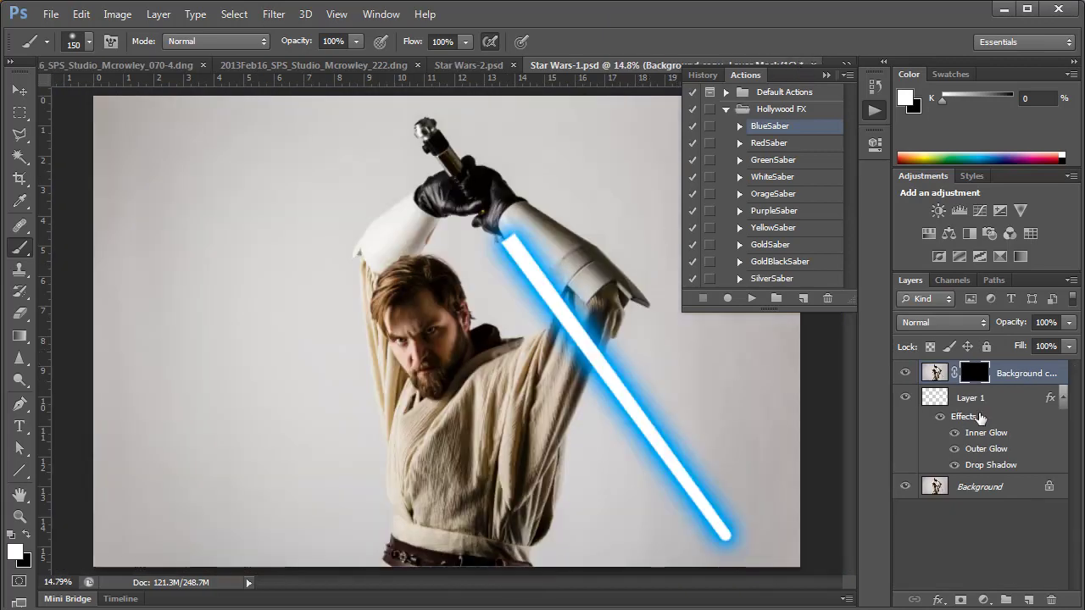
pyautogui.click(992, 281)
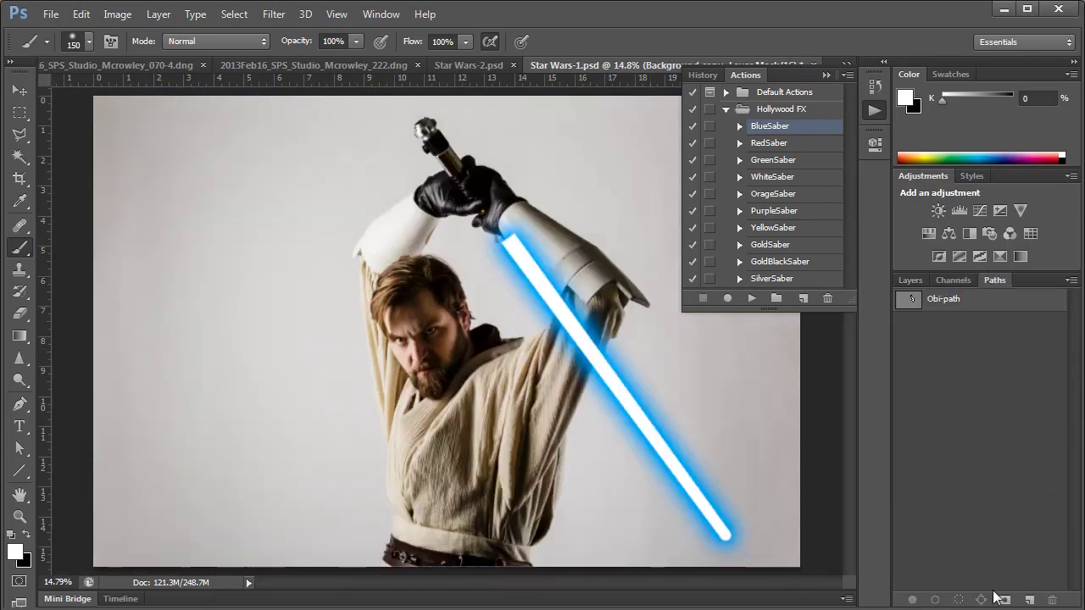
pyautogui.click(950, 299)
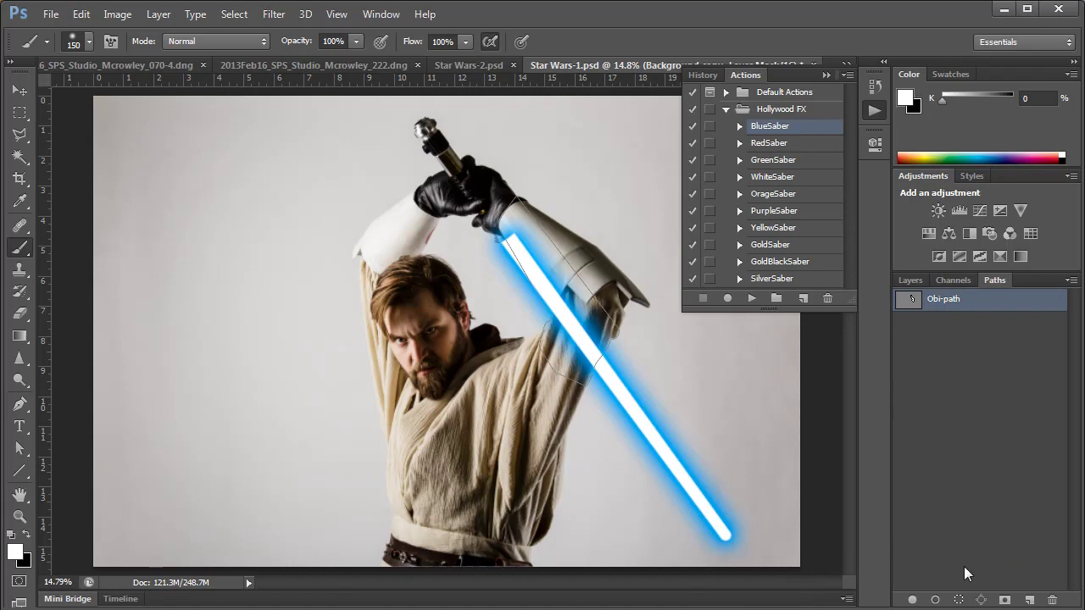
pyautogui.click(958, 599)
# Fill the selected arm area with white on the Background copy's layer mask, and deselect.
pyautogui.click(904, 279)
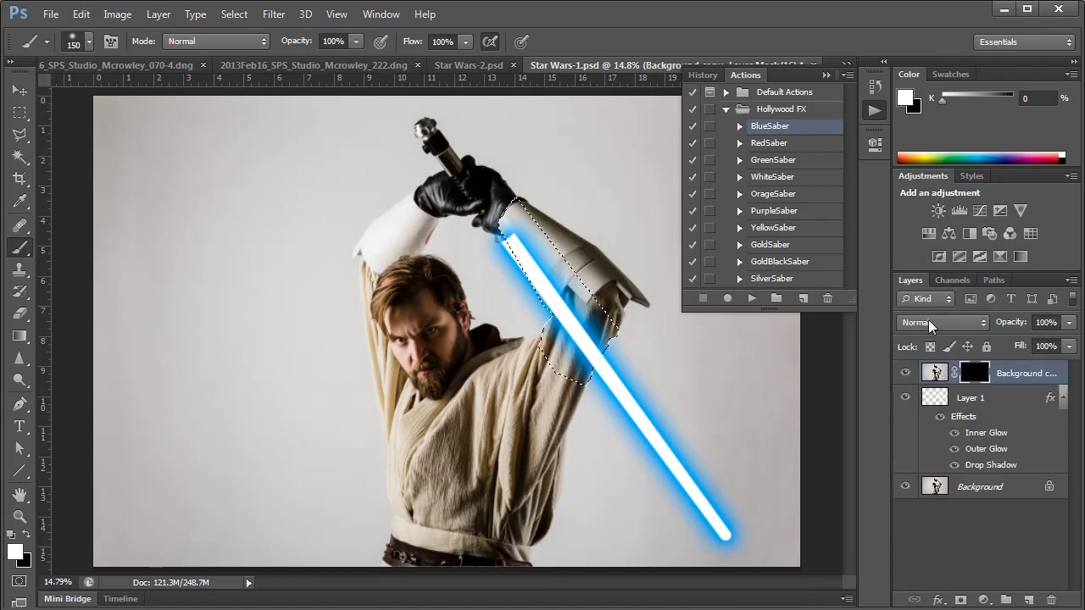
pyautogui.hotkey('alt', 'BackSpace')
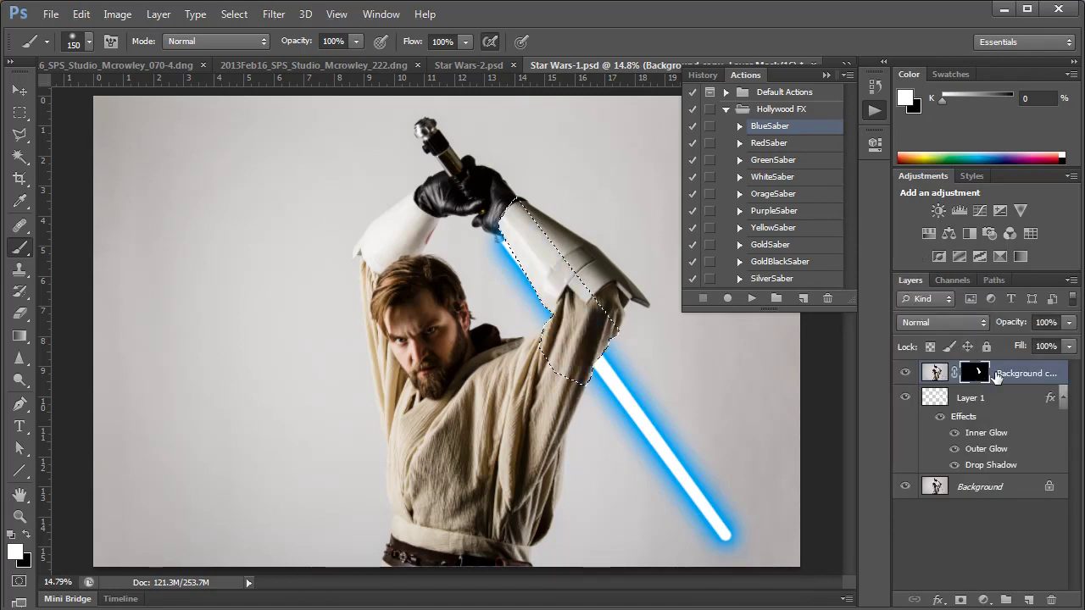
pyautogui.hotkey('ctrl', 'd')
# In Star Wars-3.psd, show Layer 3, Layer 4 and Layer 5 to add the flare effects where the blades cross.
pyautogui.click(845, 65)
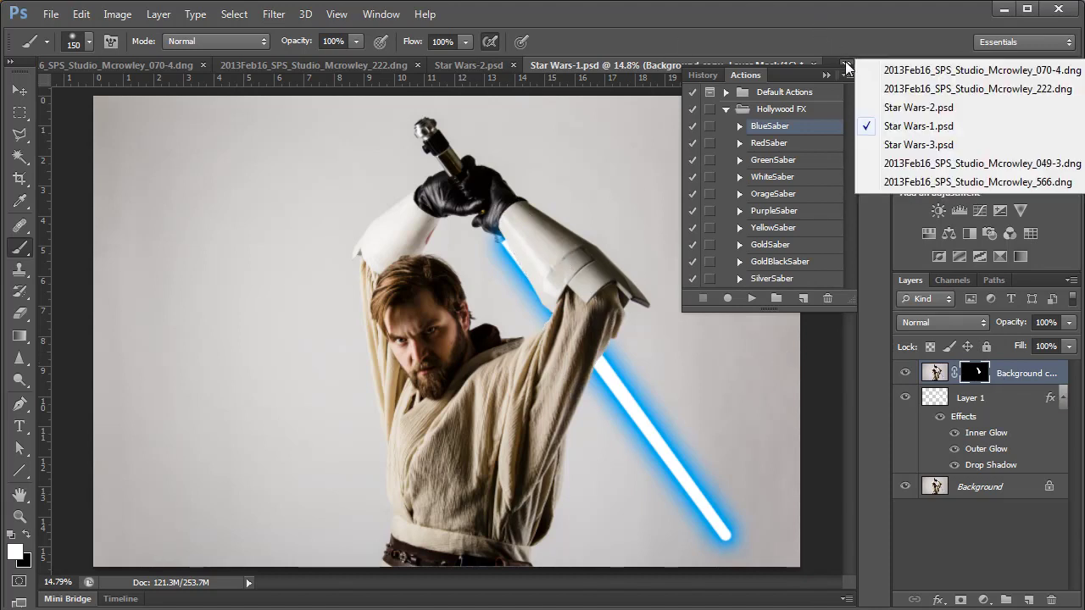
pyautogui.click(897, 145)
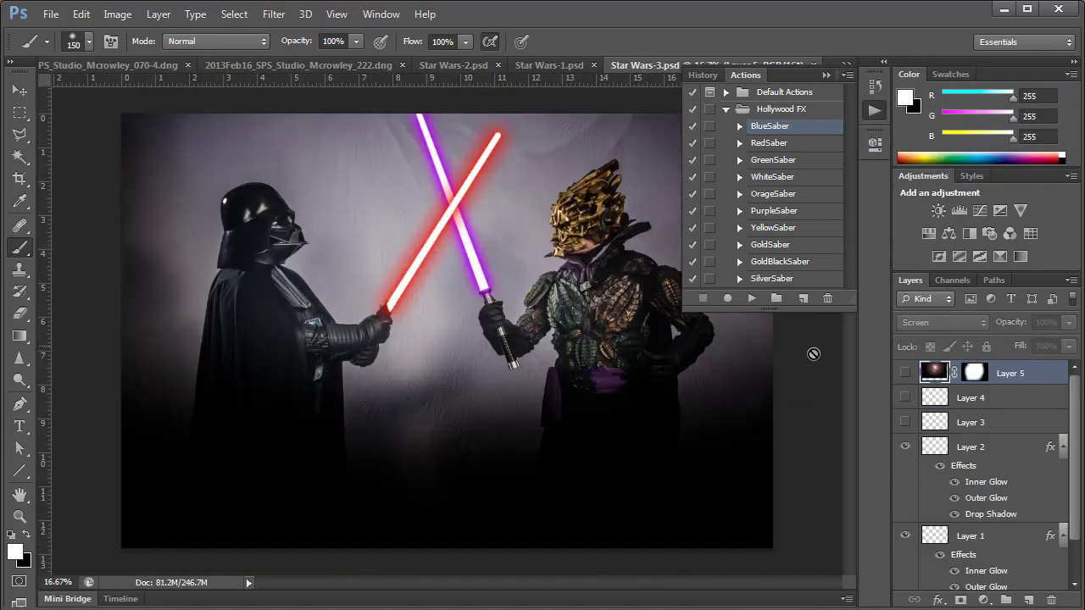
pyautogui.click(905, 423)
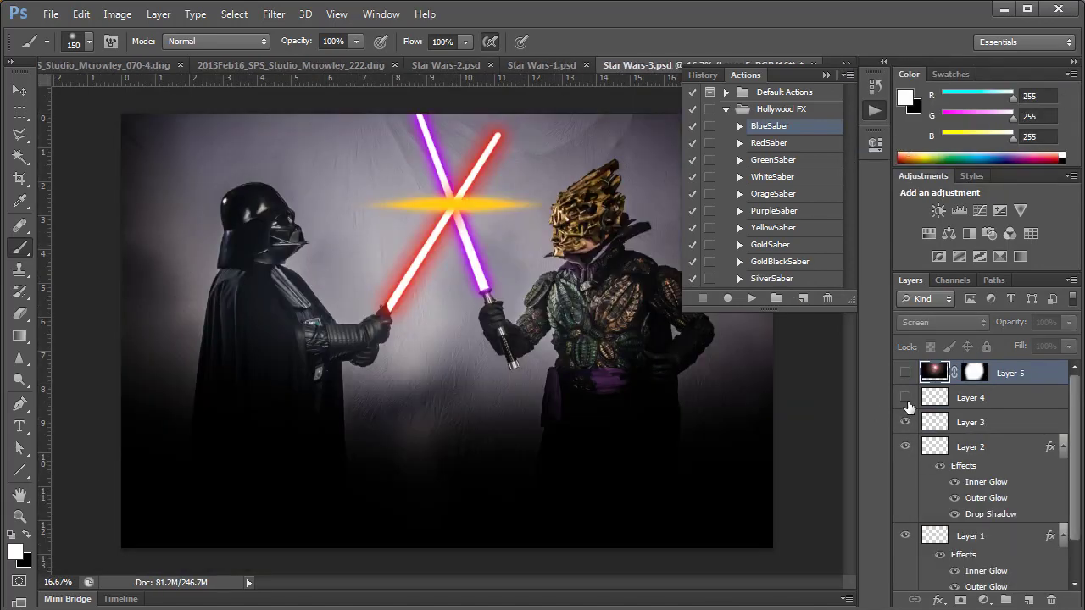
pyautogui.click(905, 400)
pyautogui.click(905, 373)
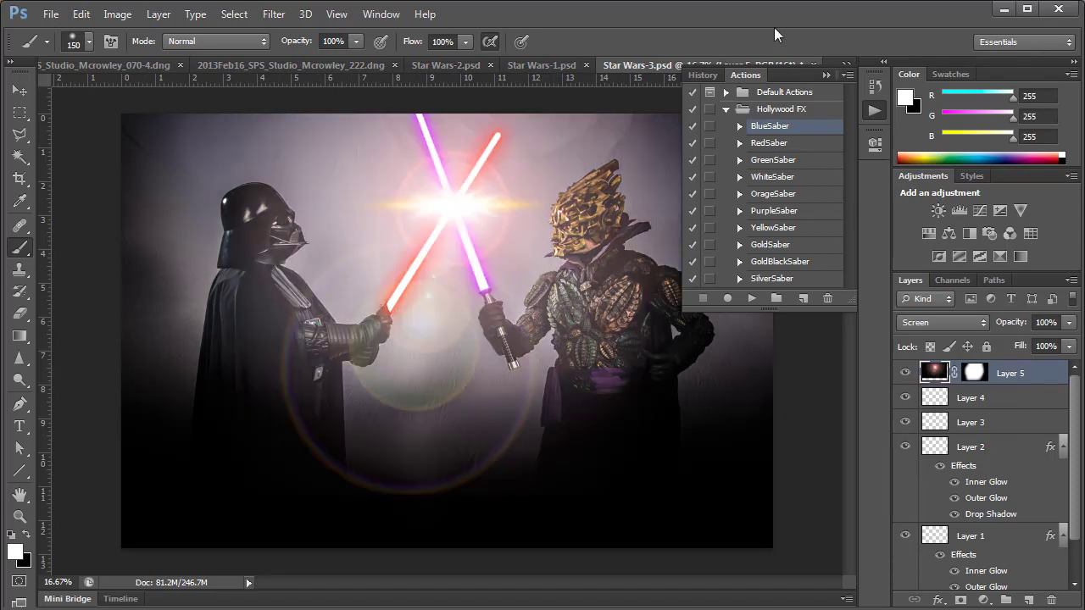
# Review the blaster-fire effects in 2013Feb16_SPS_Studio_Mcrowley_049-3.dng and 2013Feb16_SPS_Studio_Mcrowley_566.dng.
pyautogui.click(848, 67)
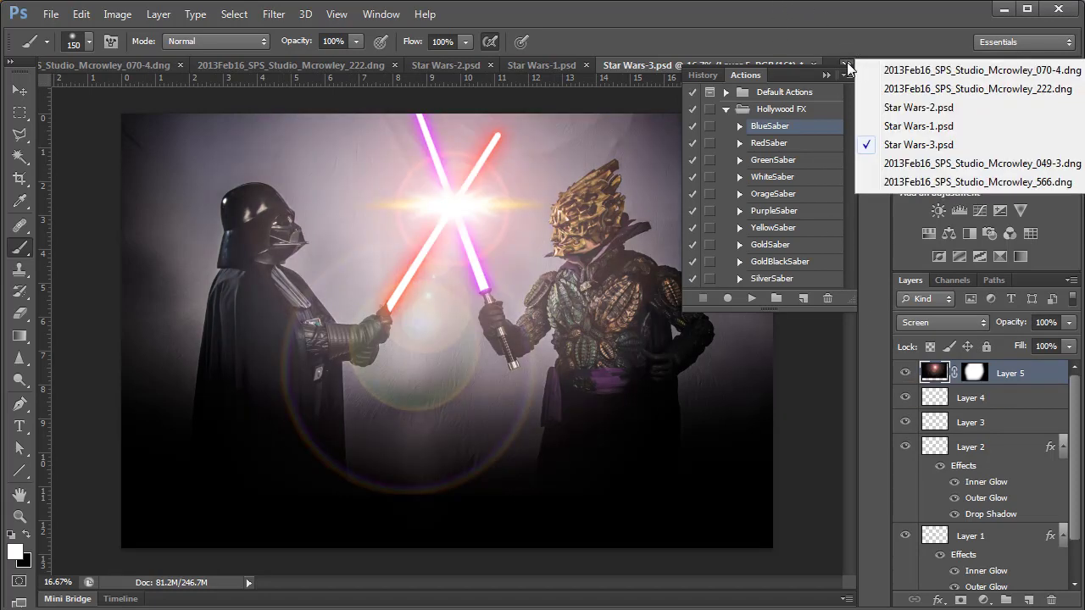
pyautogui.click(905, 164)
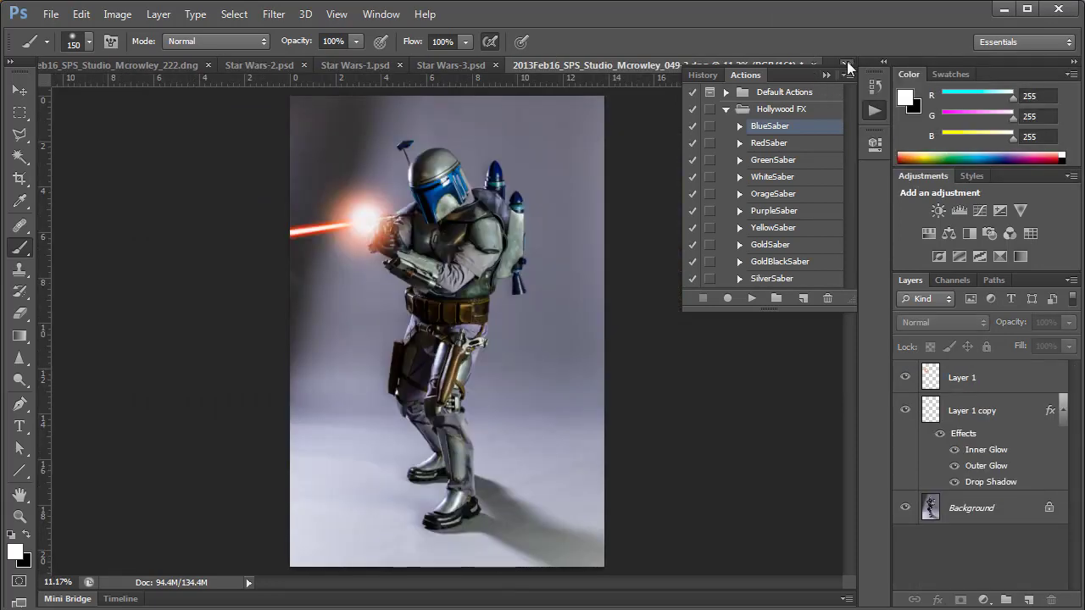
pyautogui.click(848, 67)
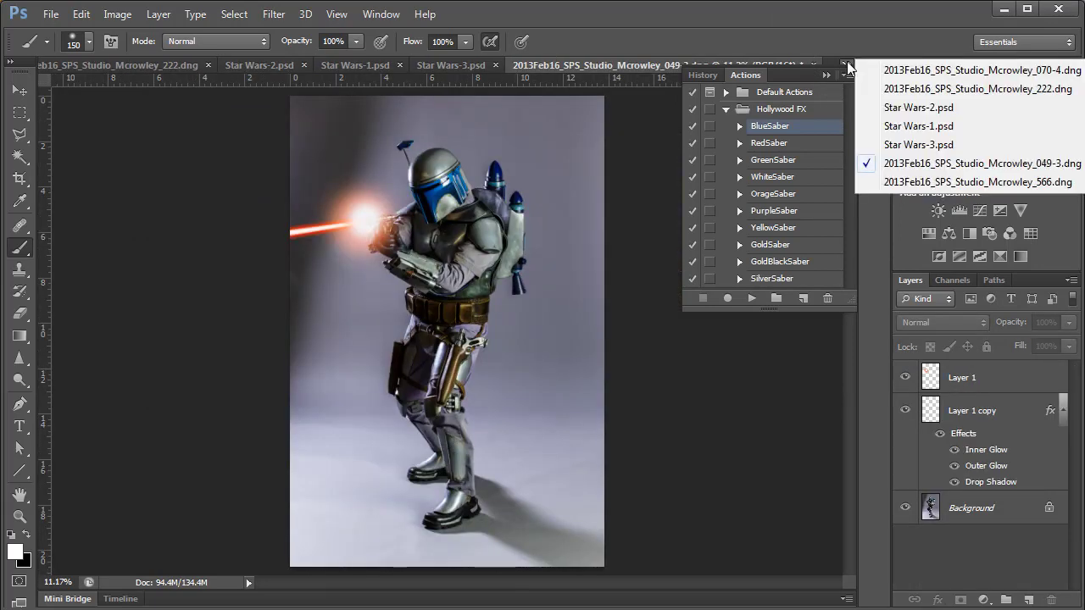
pyautogui.click(898, 183)
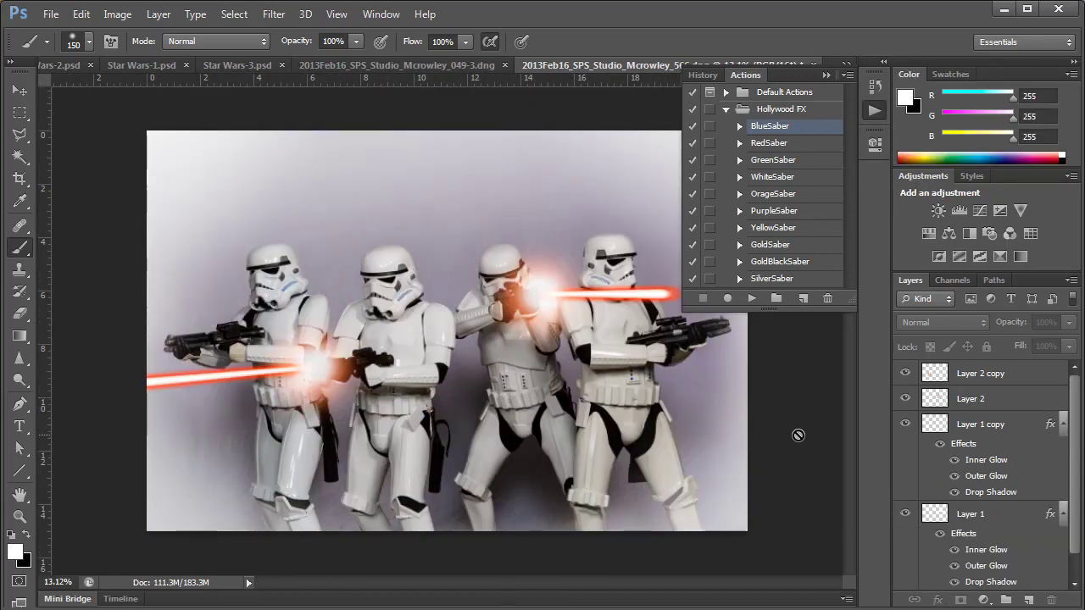